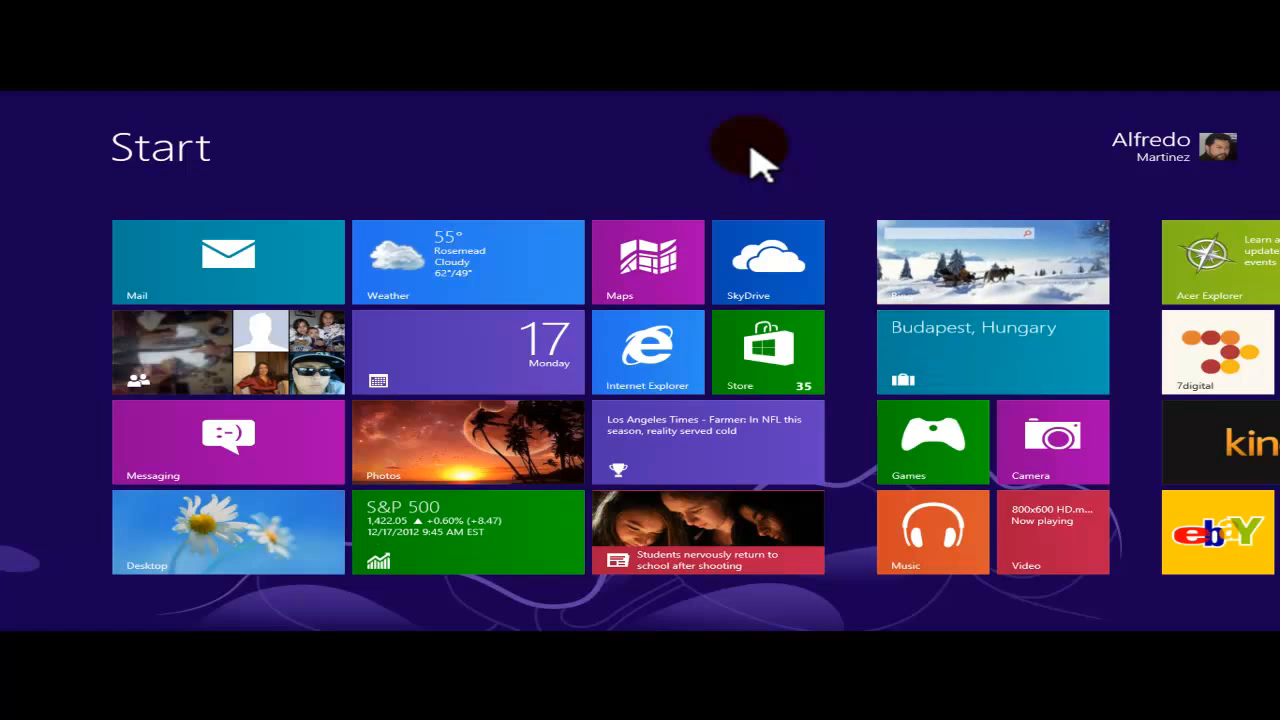
Search the installed apps for "word" and open WordPad
type("word")
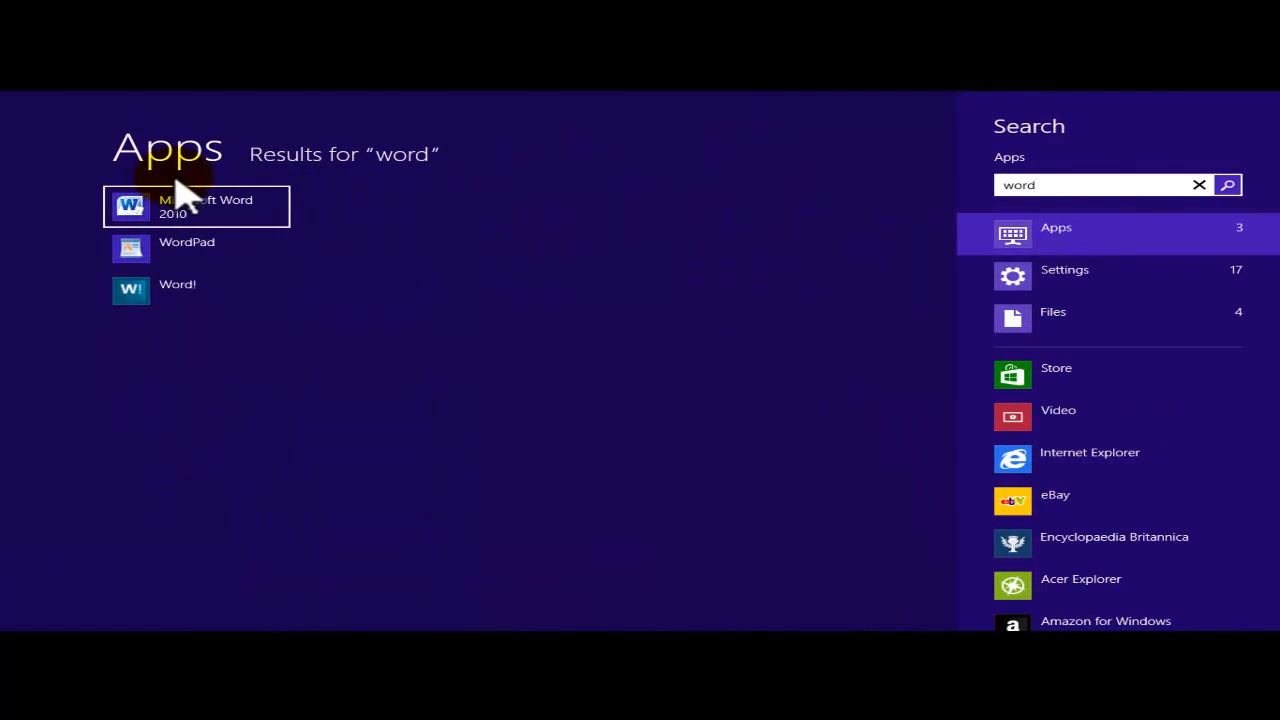
left_click(175, 250)
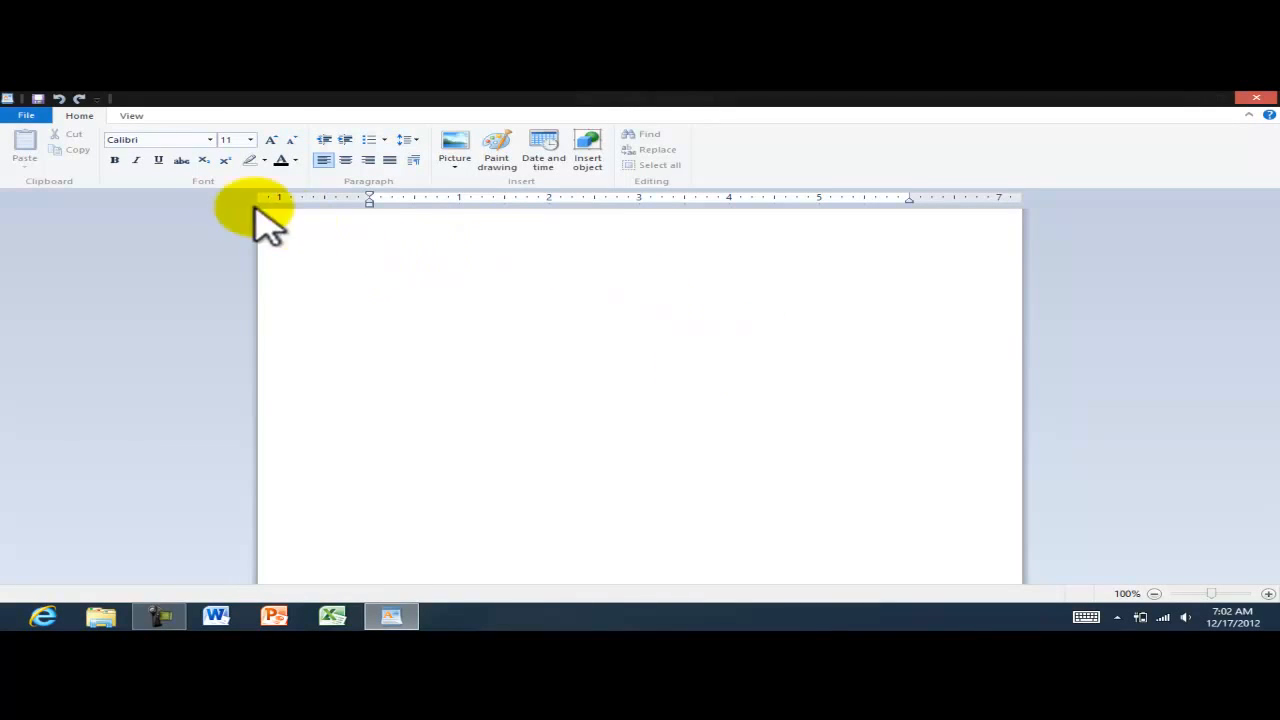
Look through WordPad's file commands, its text formatting and insert tools, and its zoom and display options
left_click(36, 121)
left_click(36, 121)
left_click(30, 117)
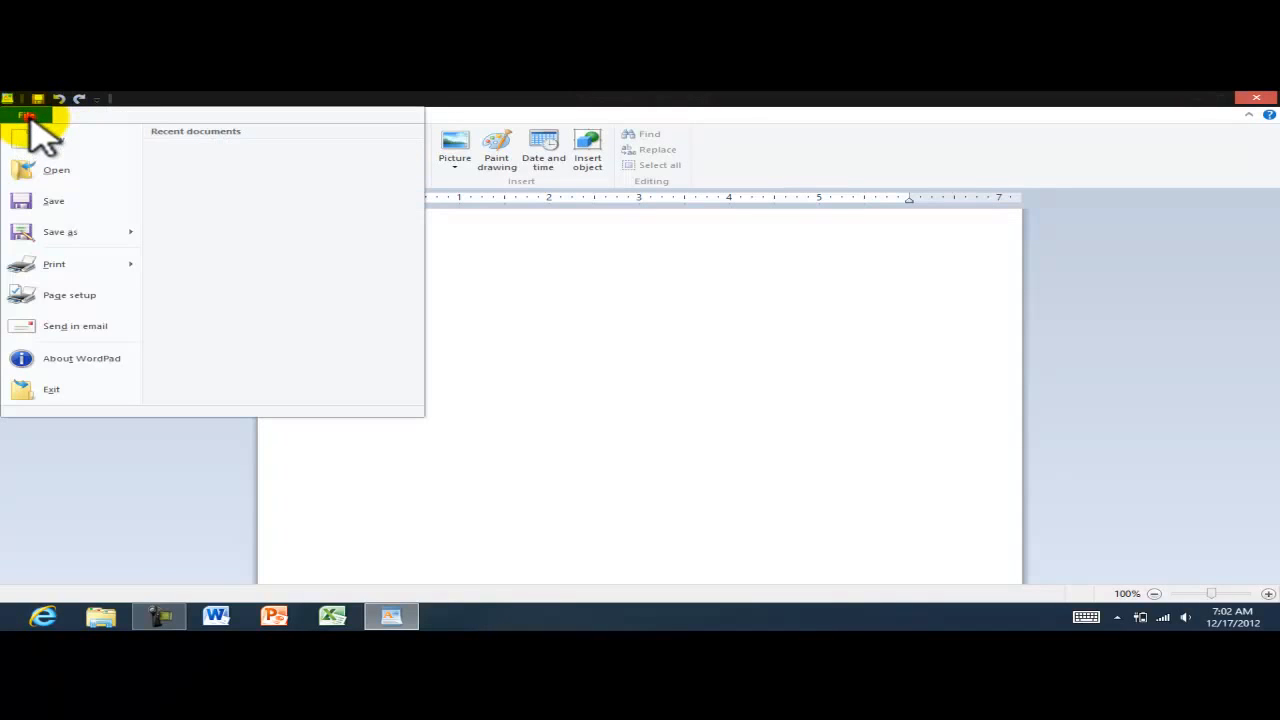
left_click(30, 117)
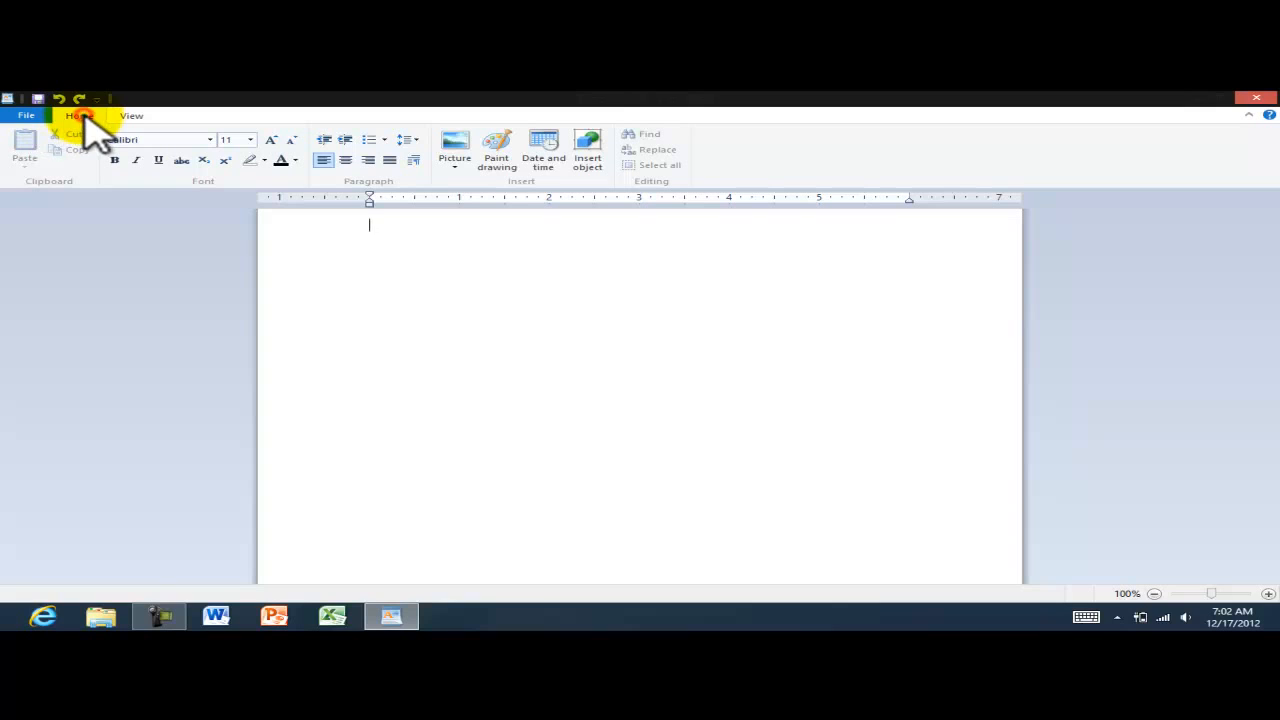
left_click(124, 116)
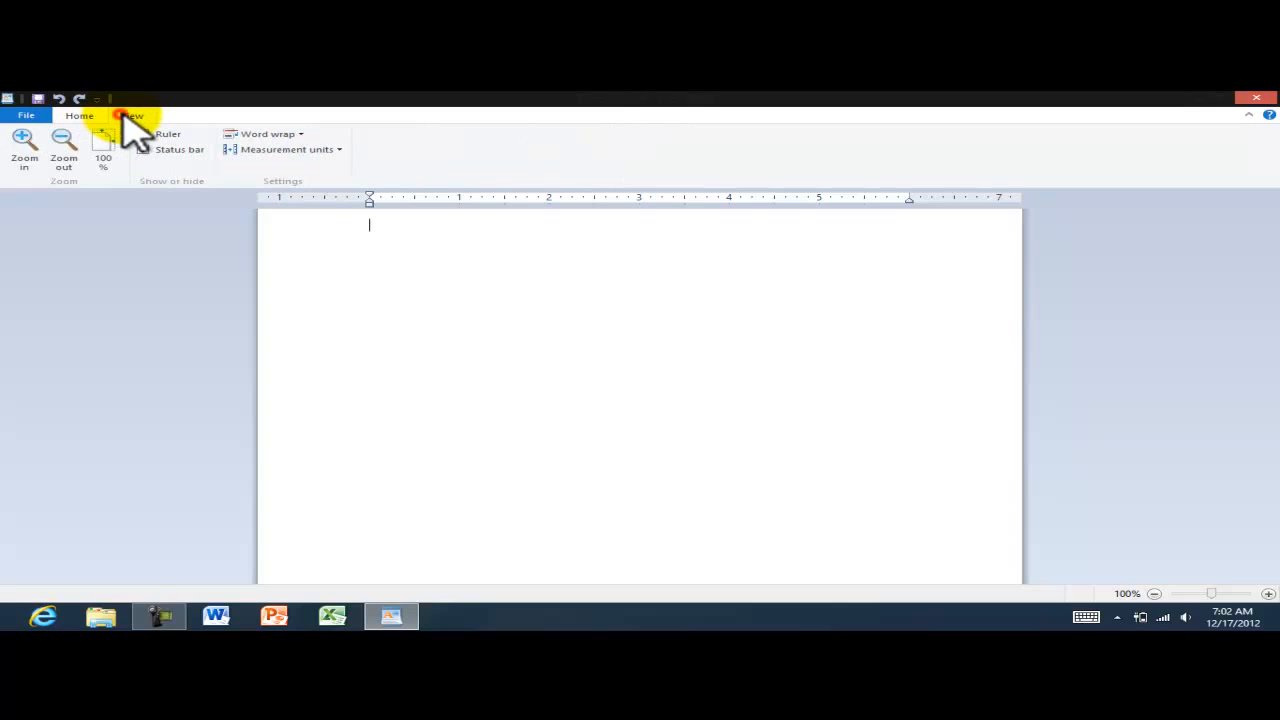
left_click(80, 116)
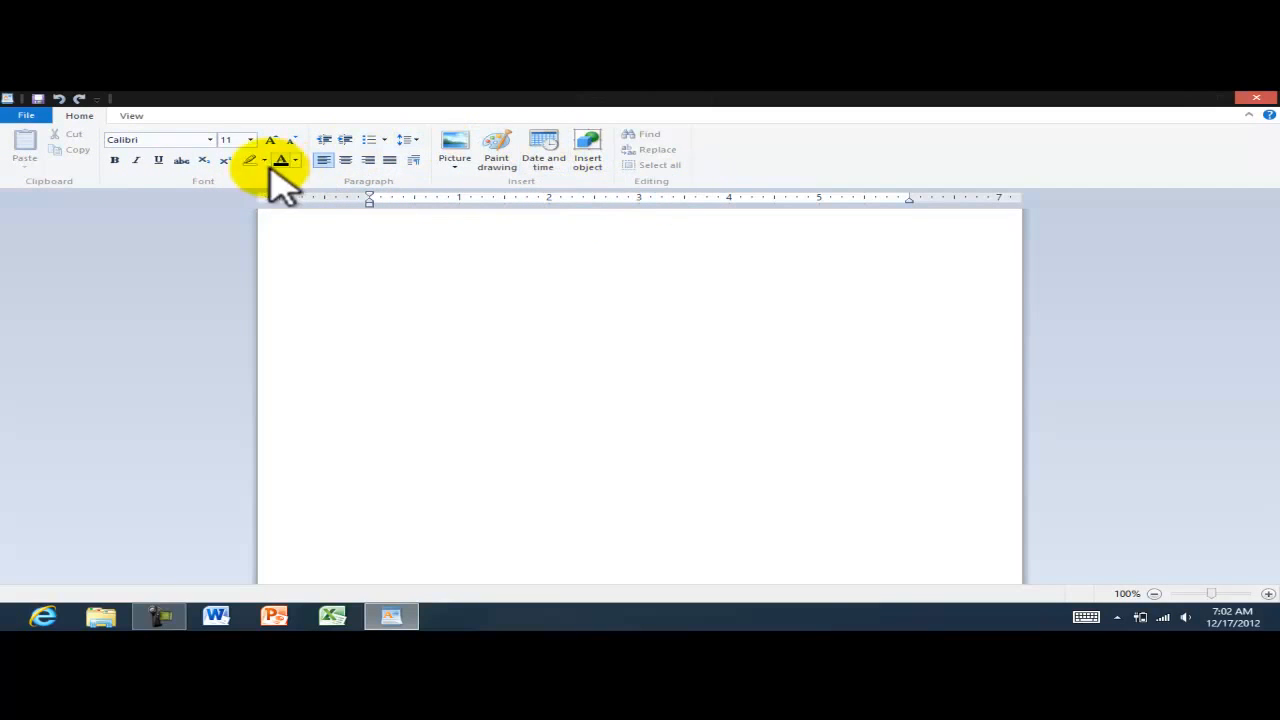
left_click(134, 118)
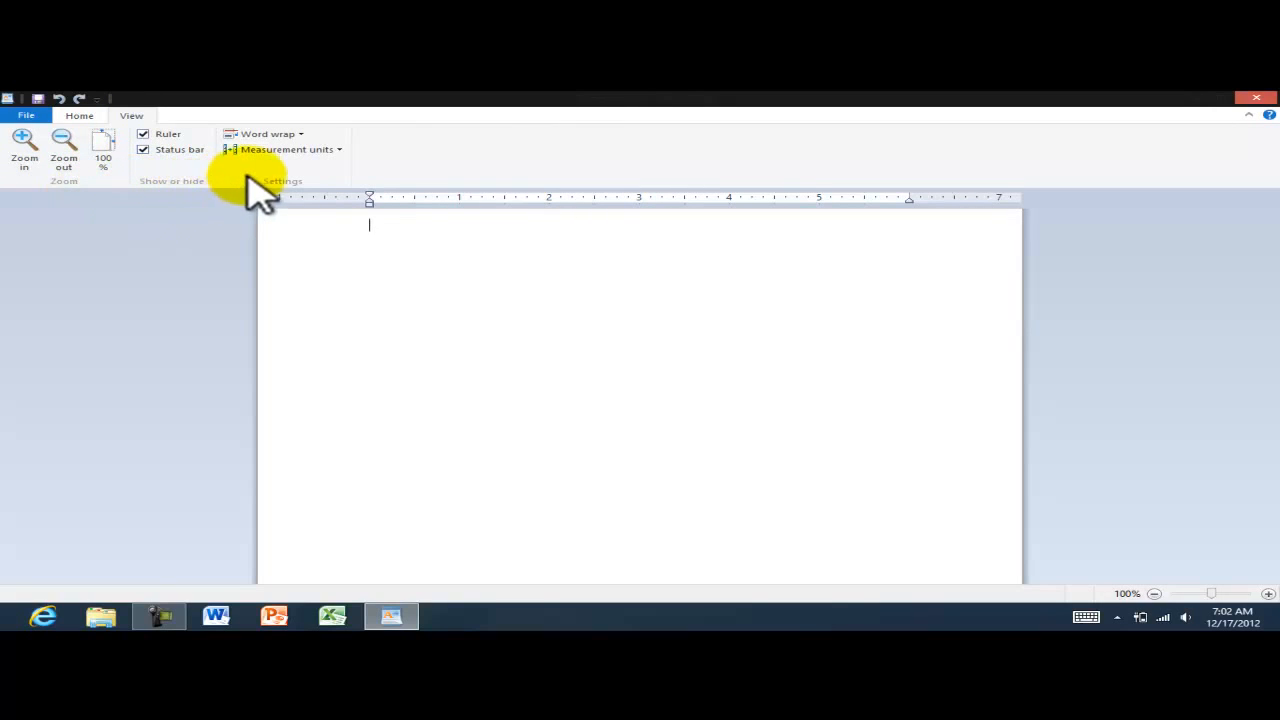
left_click(26, 116)
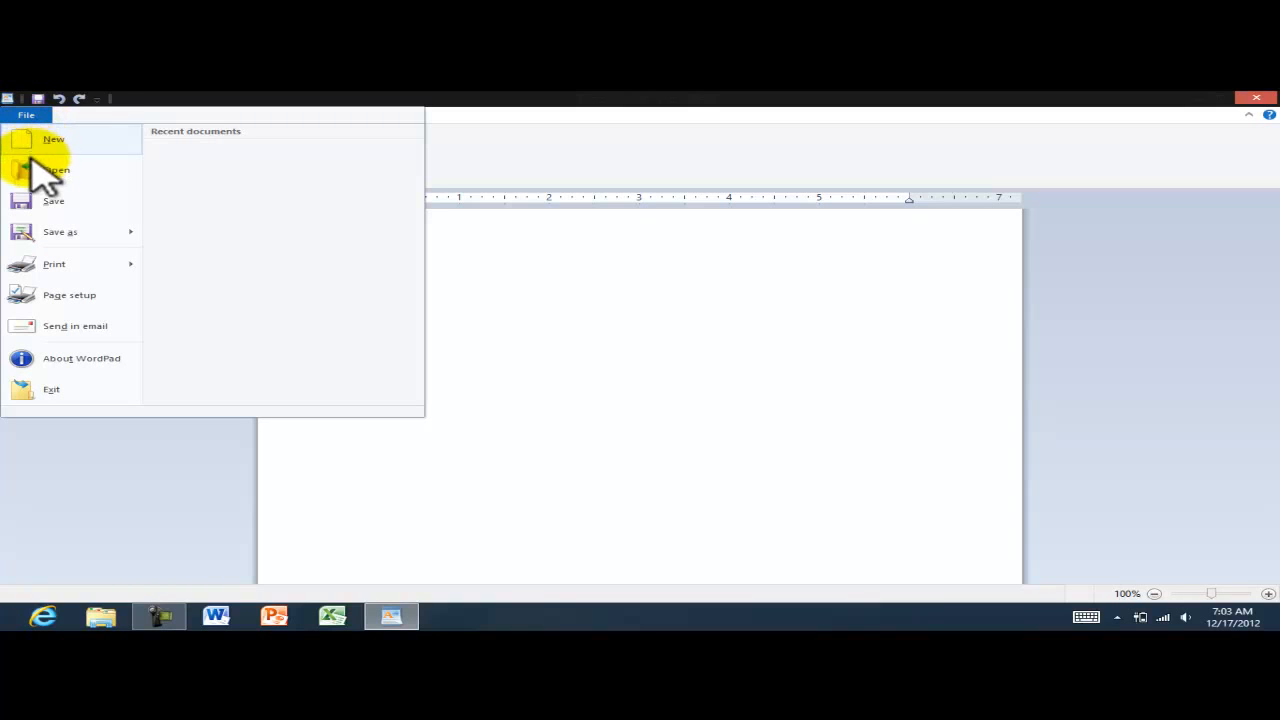
left_click(565, 312)
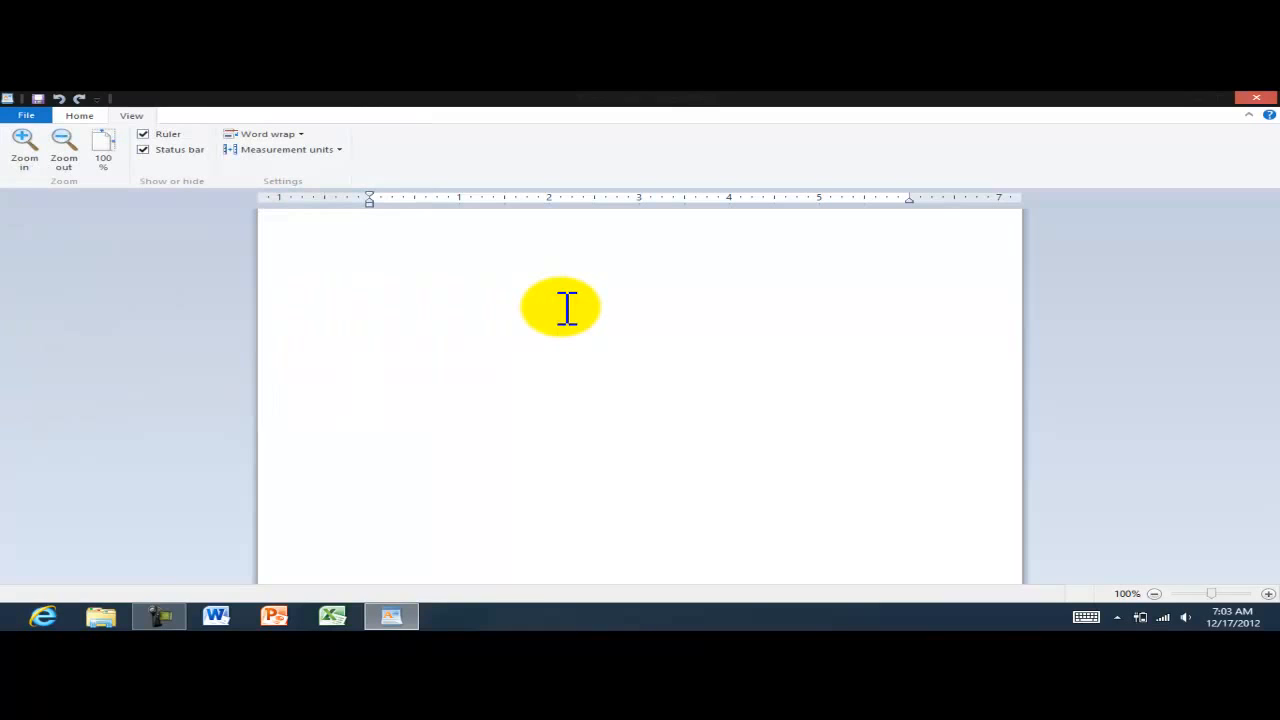
left_click(80, 116)
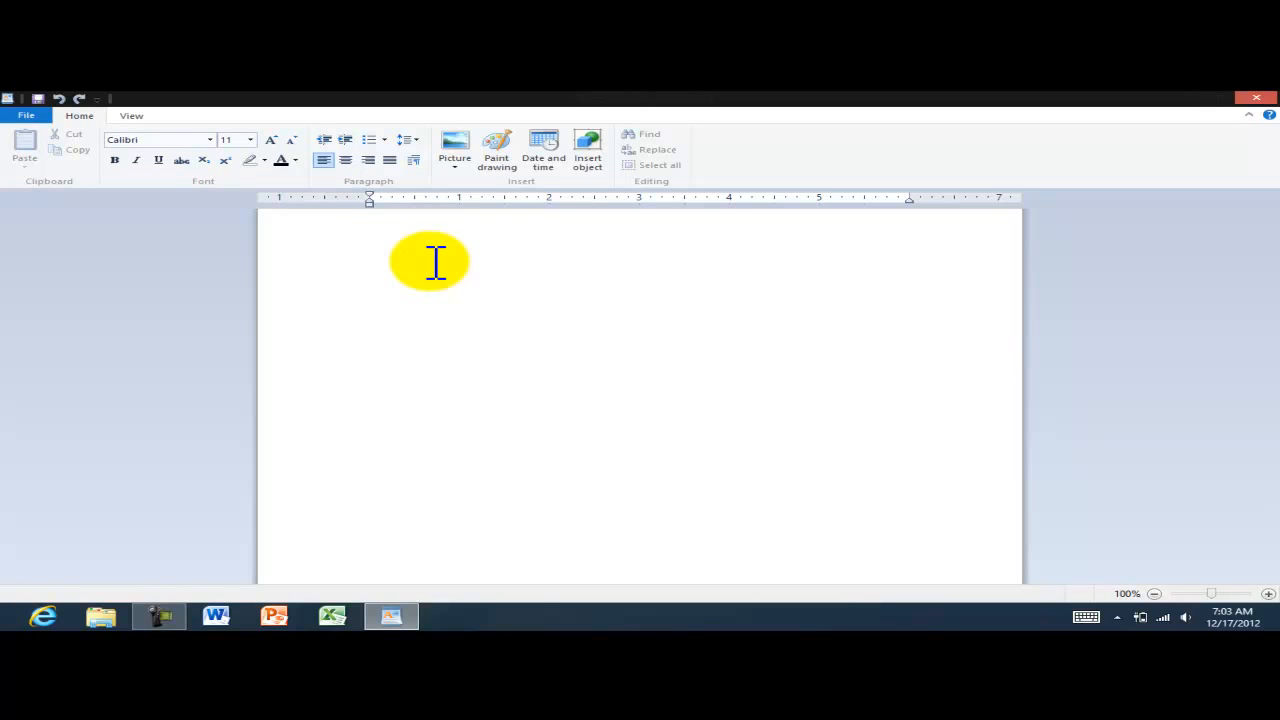
Add two line breaks after the document's last paragraph
type("w")
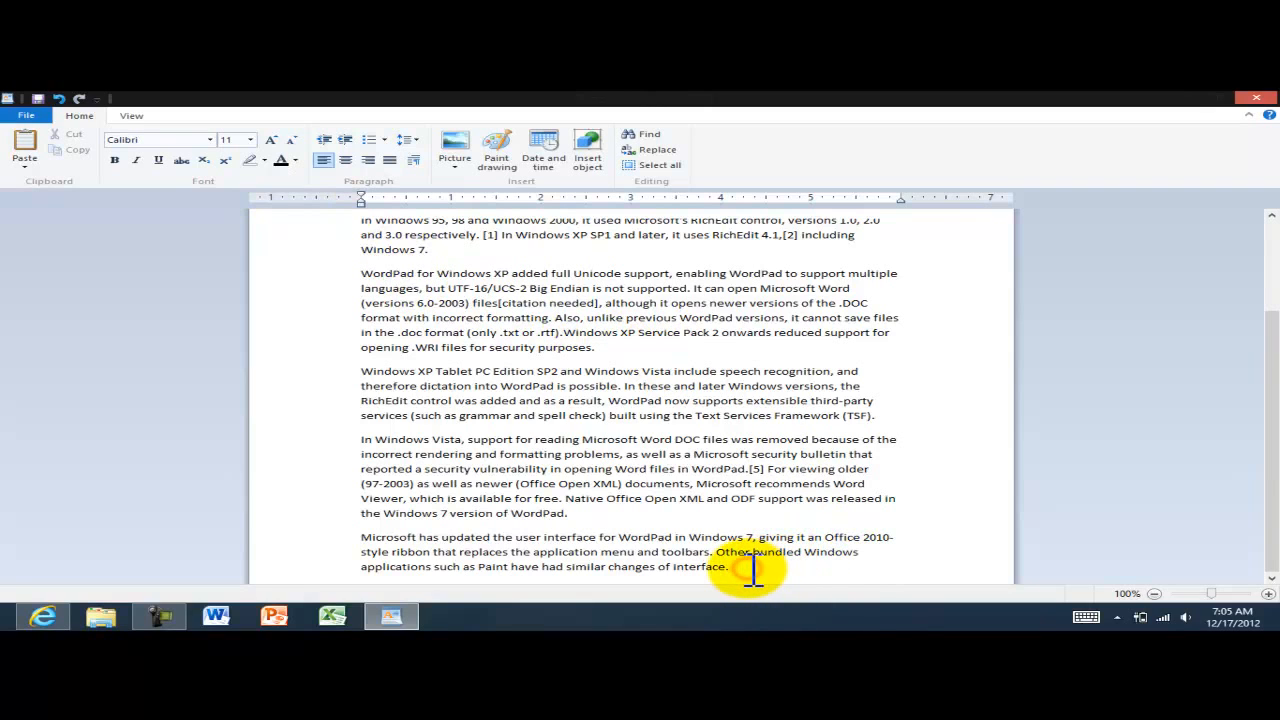
key("Return")
key("Return")
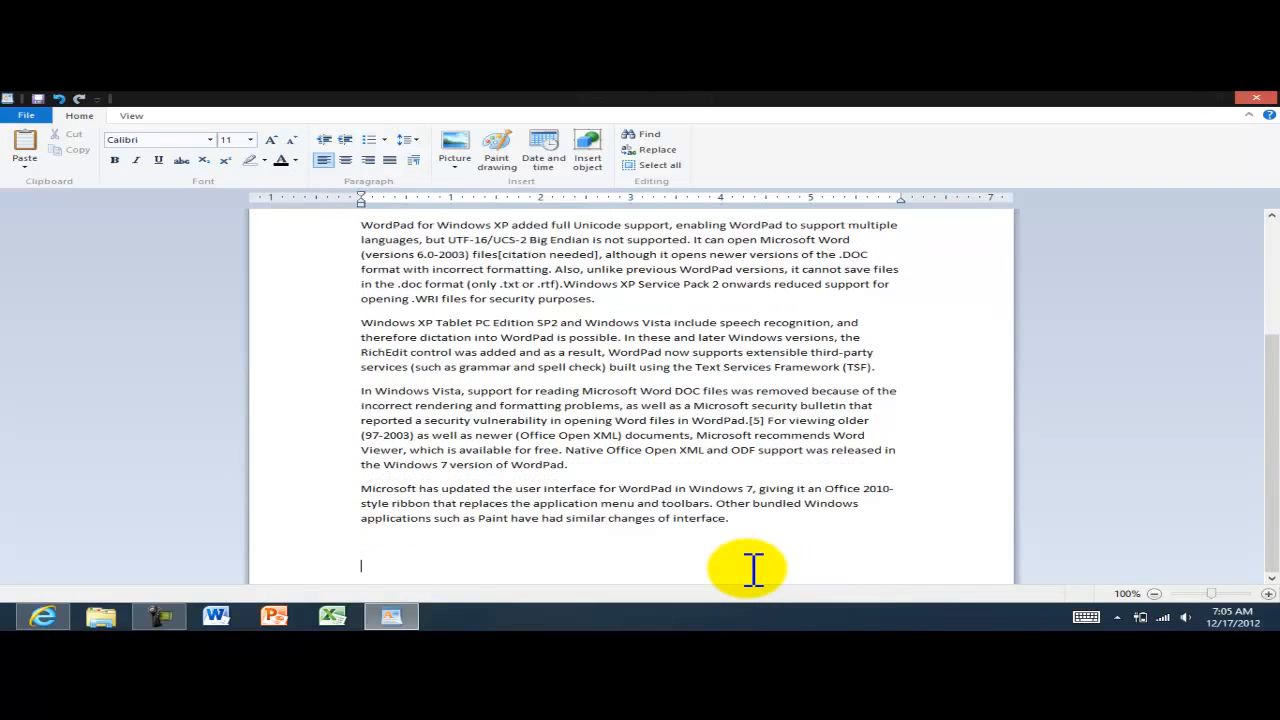
scroll(700, 491, "up", 4)
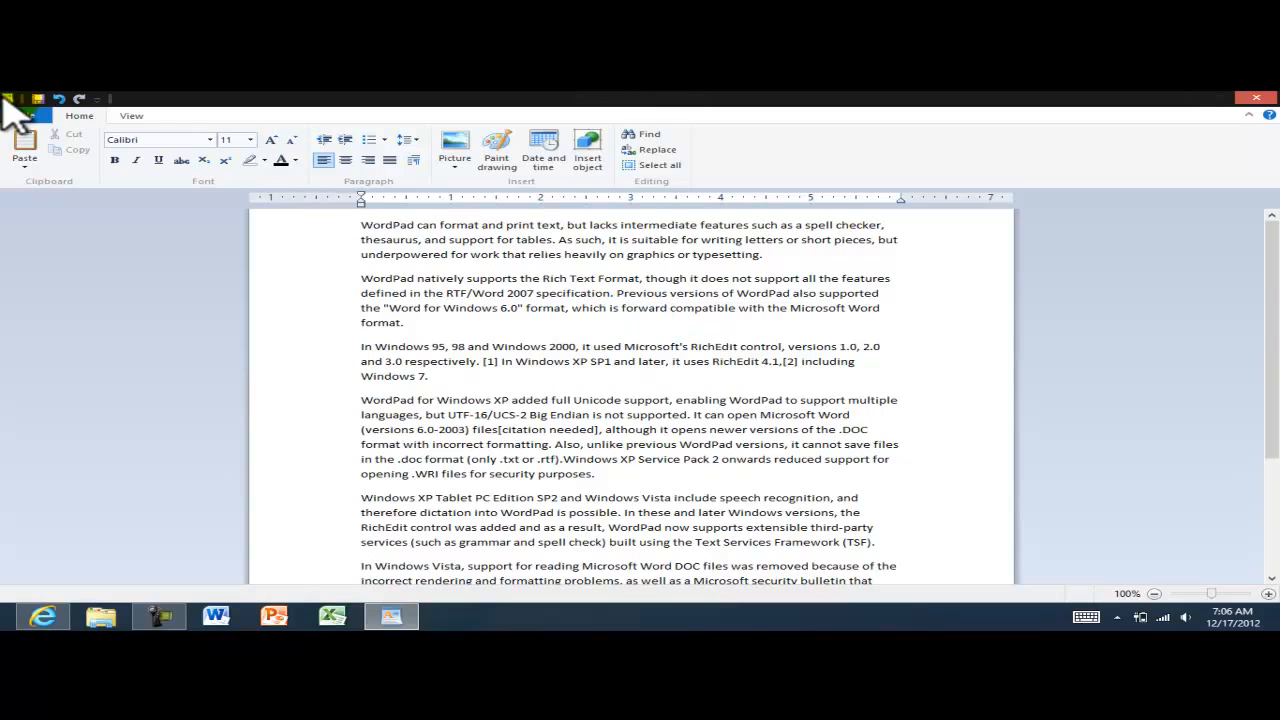
Save the document to the Desktop as "WordPad File" in Rich Text Format (RTF)
left_click(33, 115)
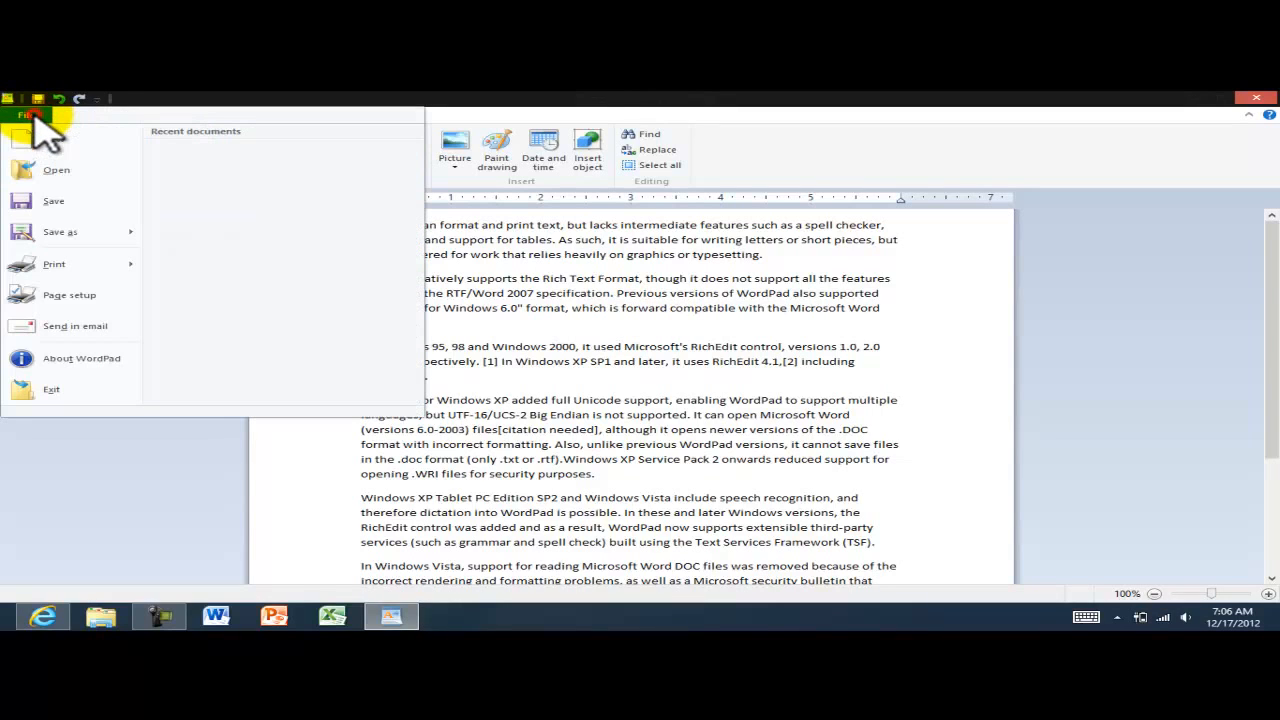
mouse_move(64, 232)
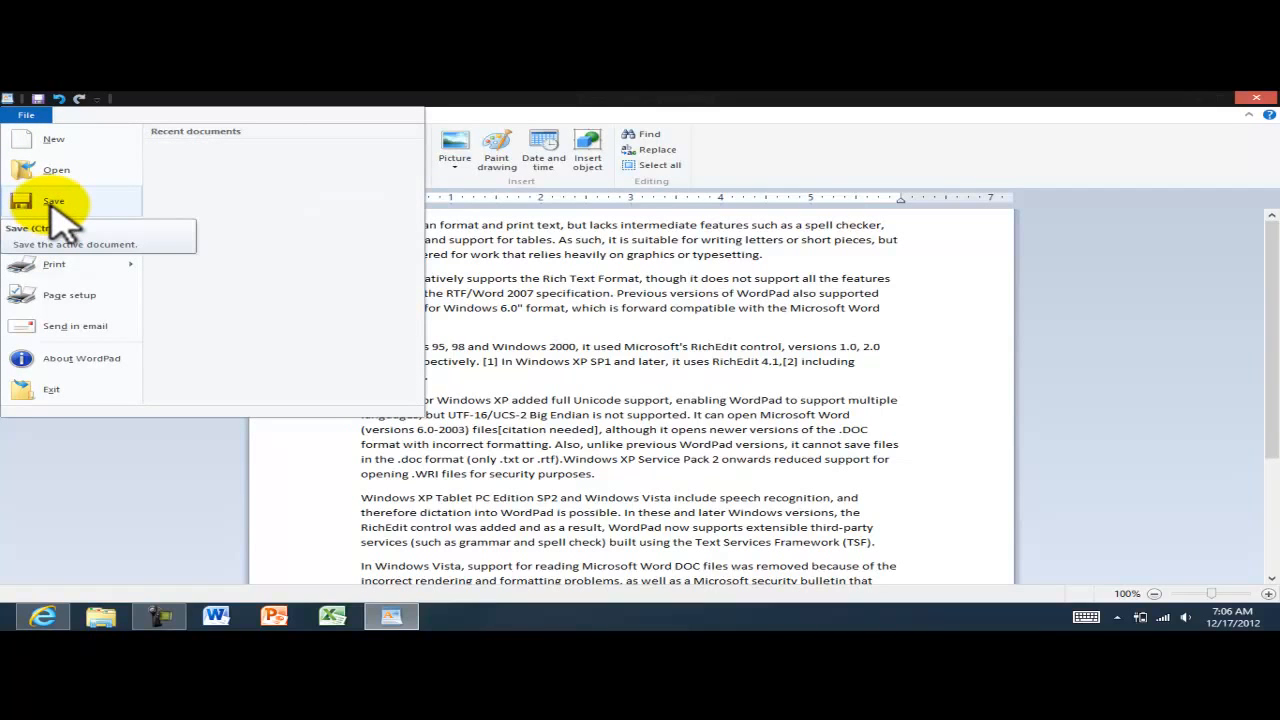
left_click(53, 202)
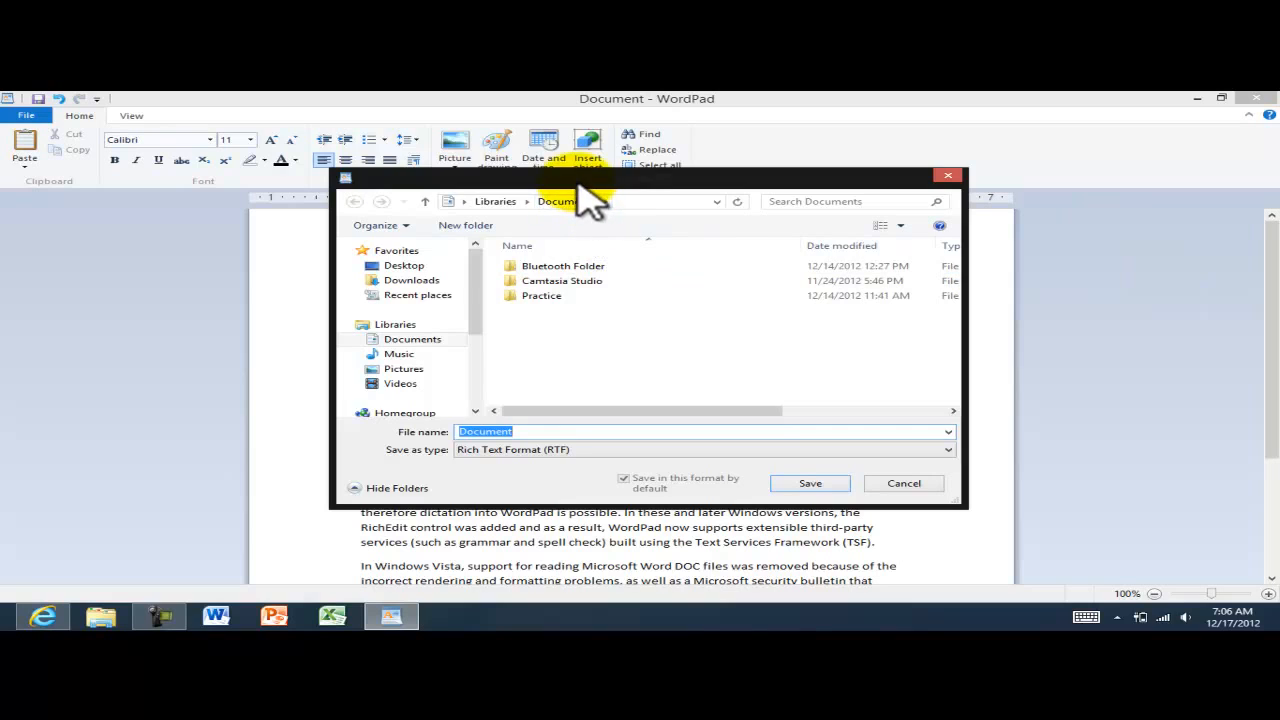
left_click_drag(580, 179, 461, 138)
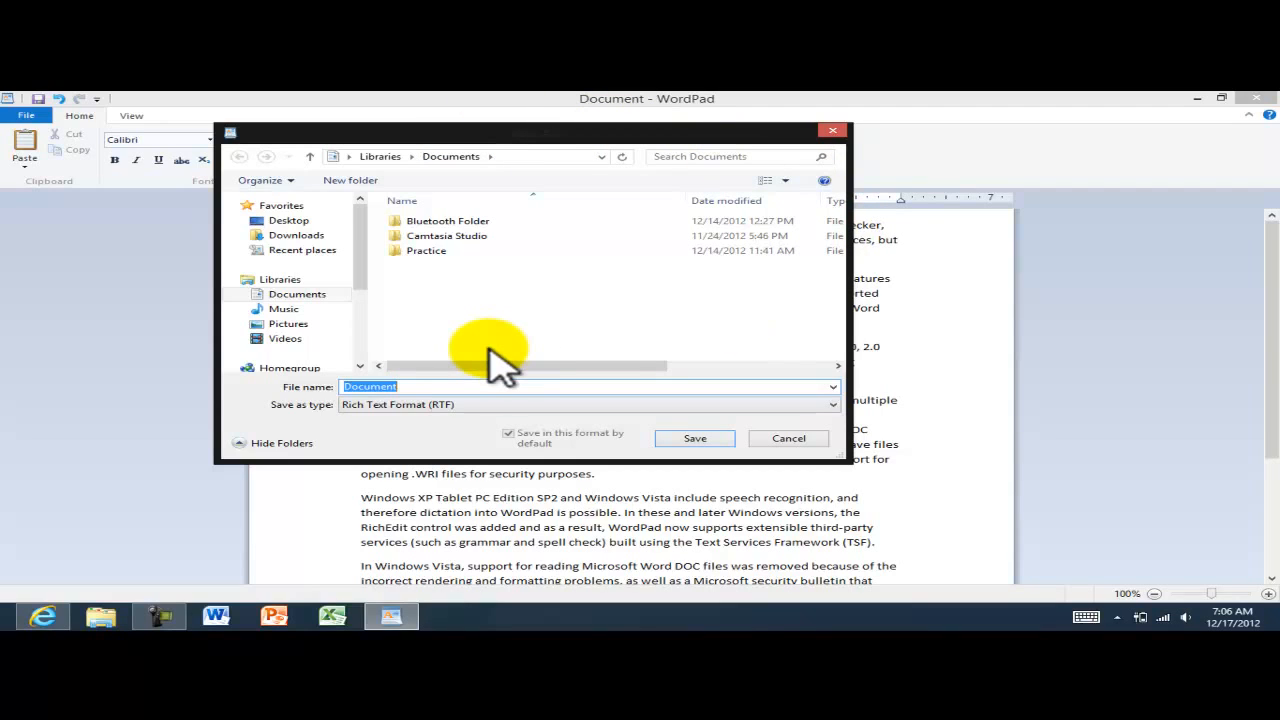
type("WordPad File")
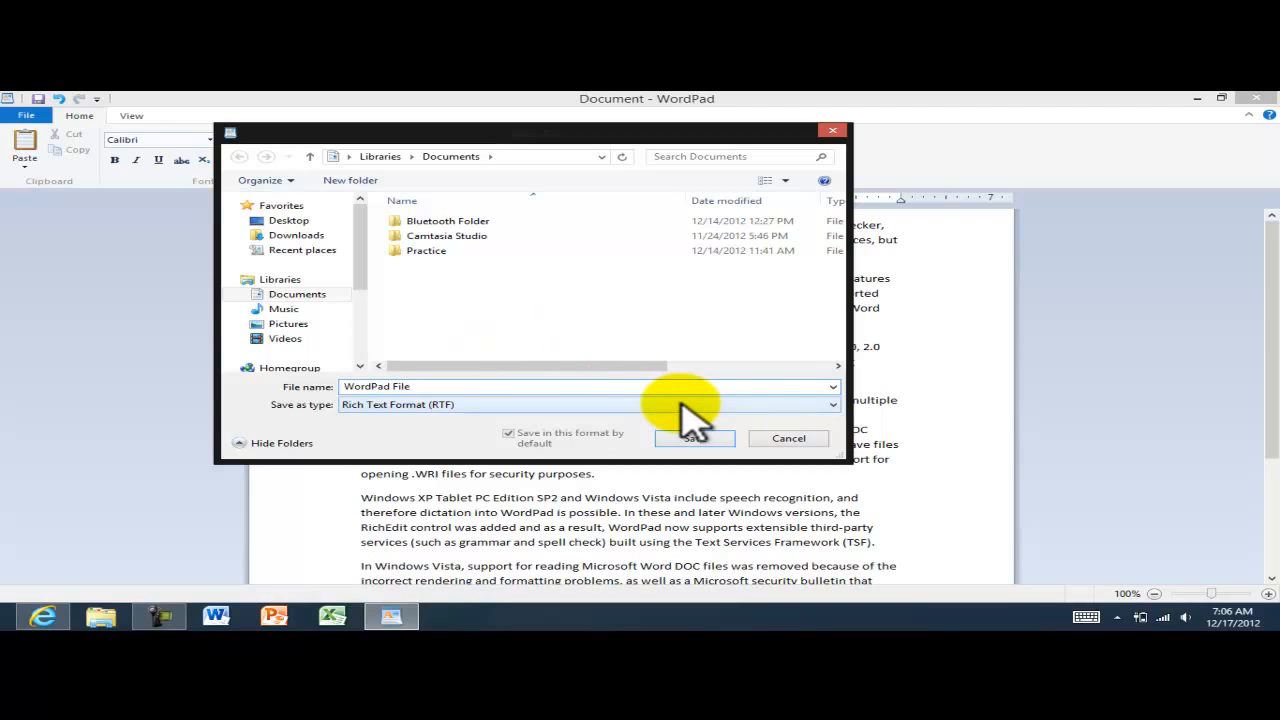
left_click(288, 221)
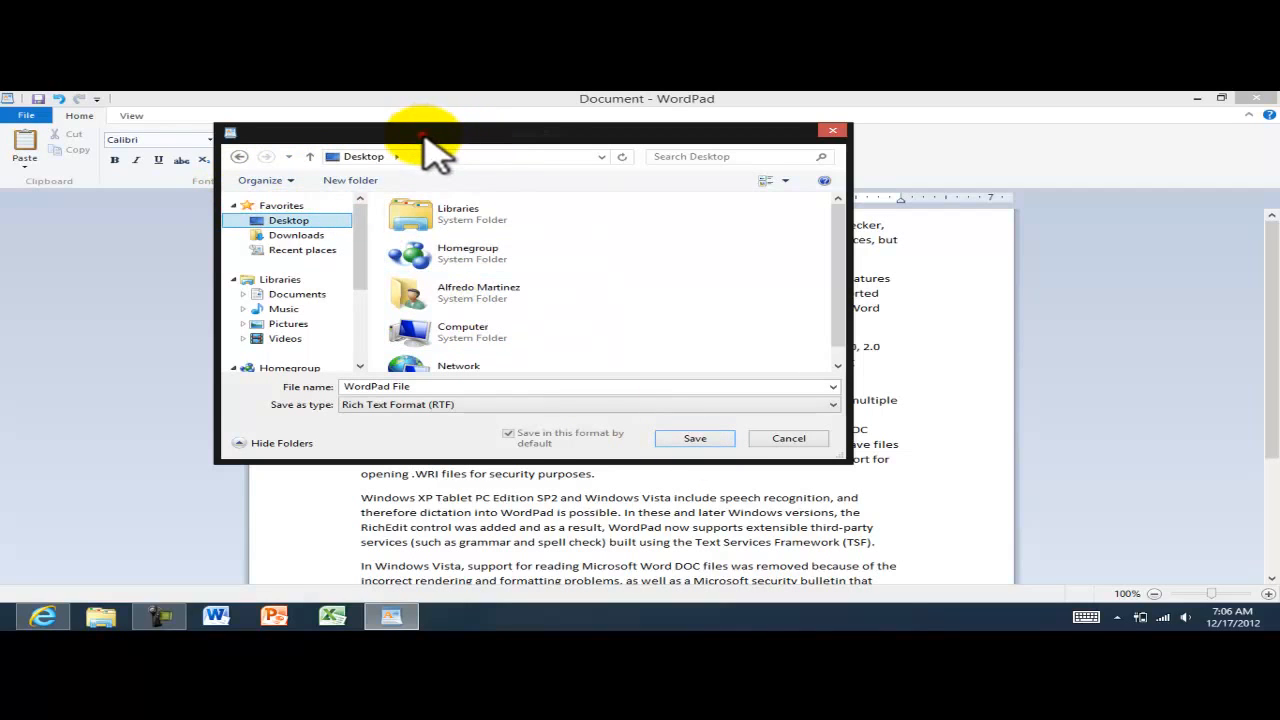
left_click_drag(422, 136, 437, 150)
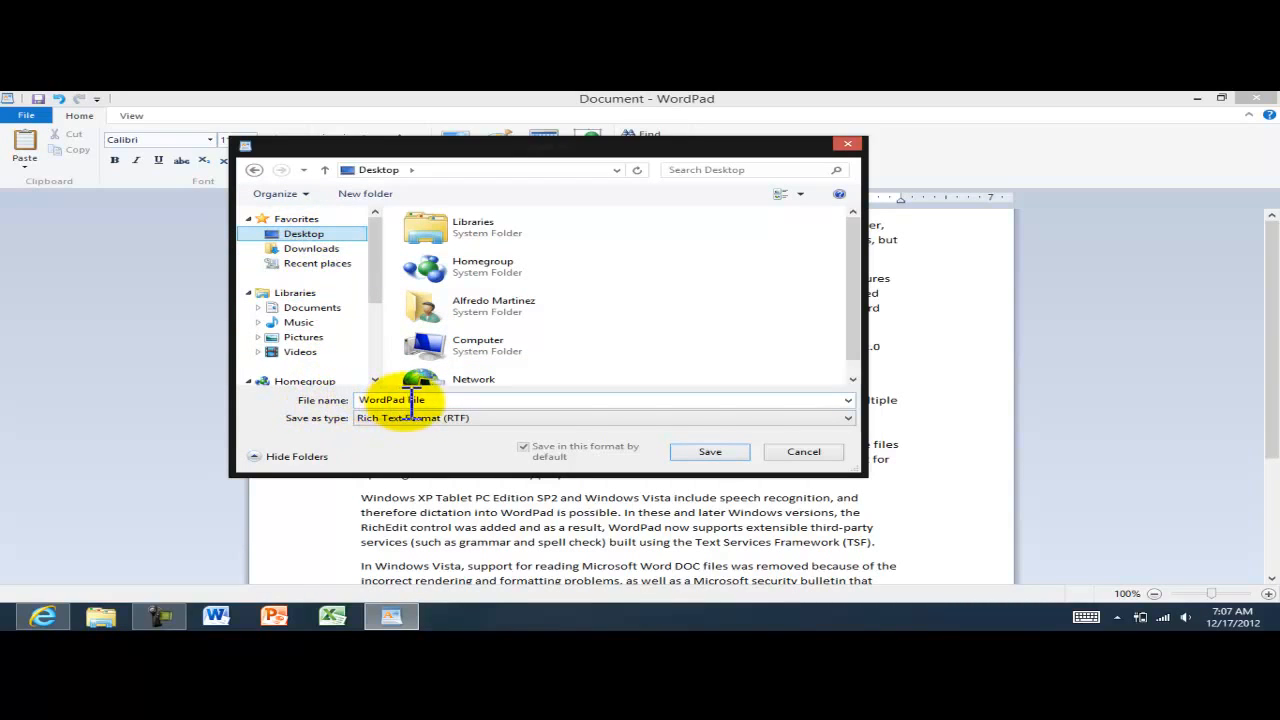
left_click(447, 400)
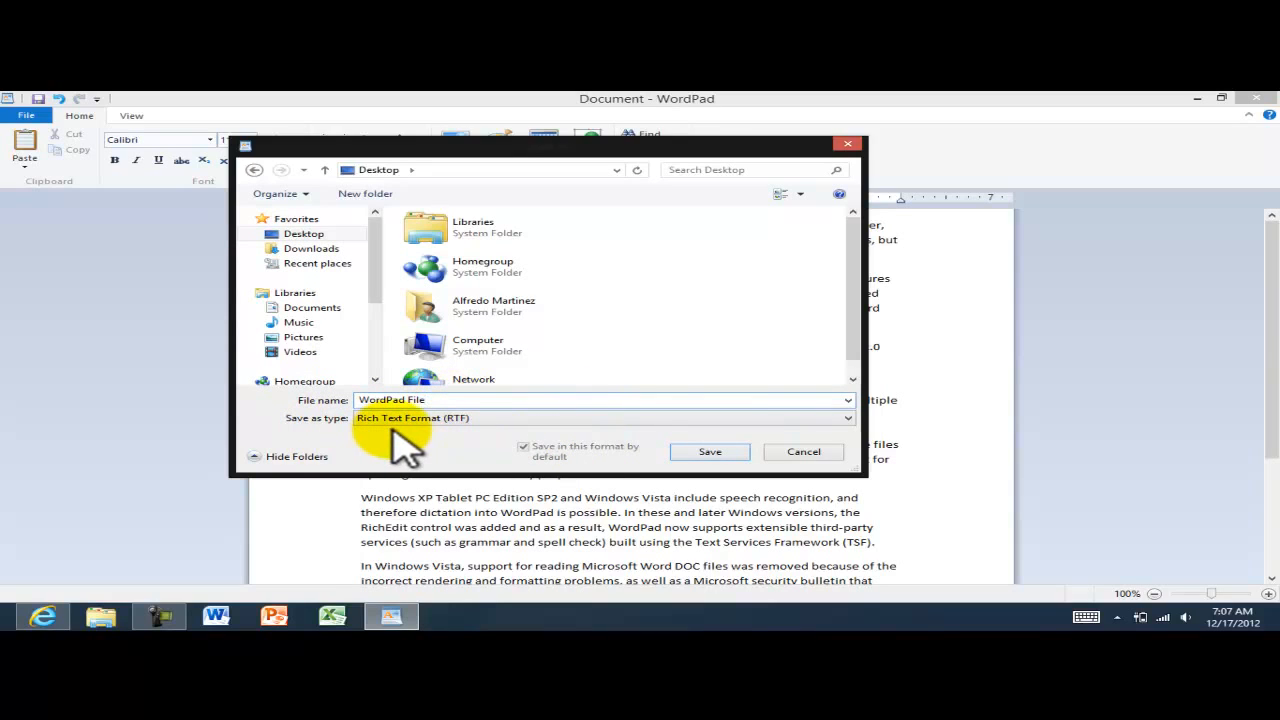
left_click(709, 452)
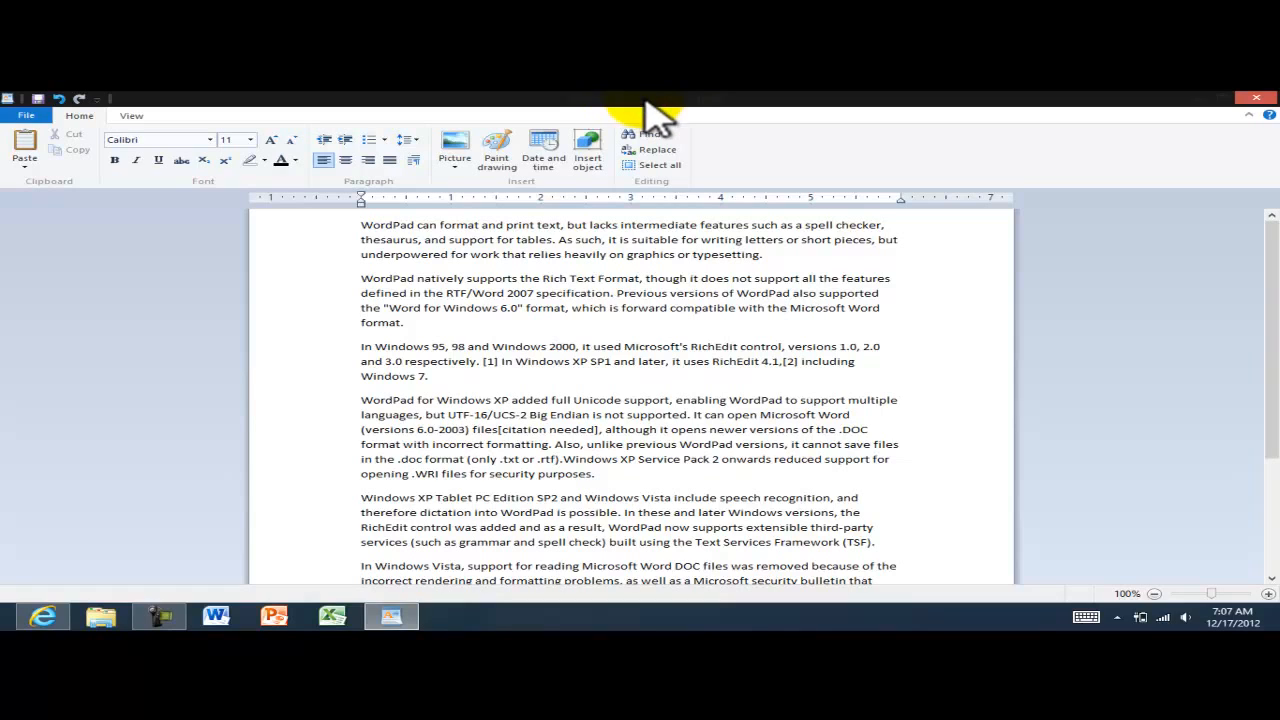
Zoom in on the document in several steps and zoom back out to 120%
left_click(131, 117)
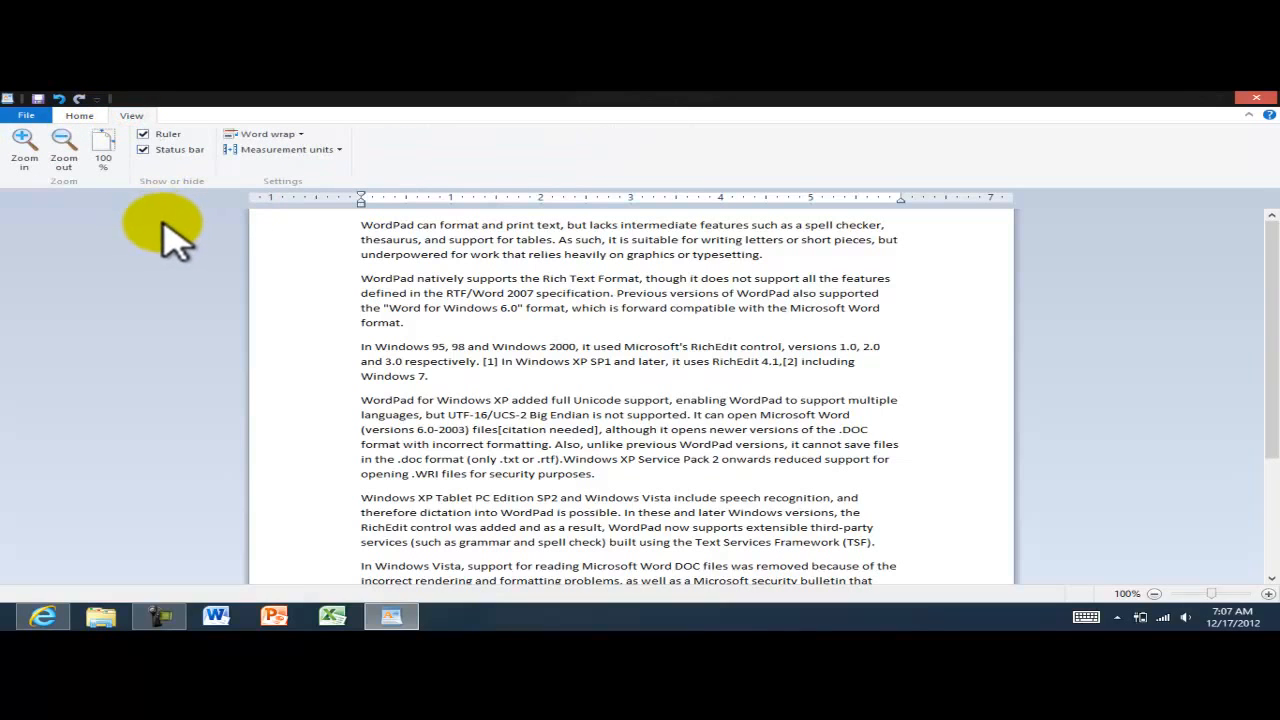
left_click(25, 140)
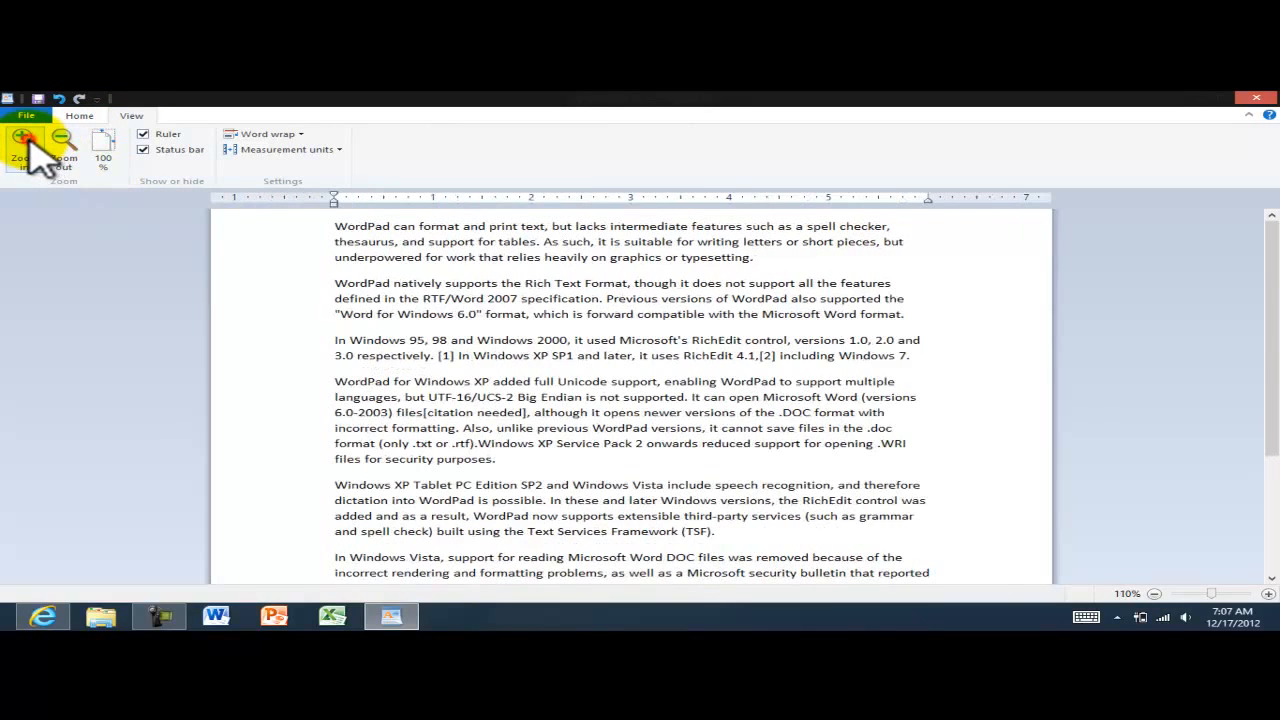
left_click(25, 140)
left_click(25, 140)
left_click(25, 140)
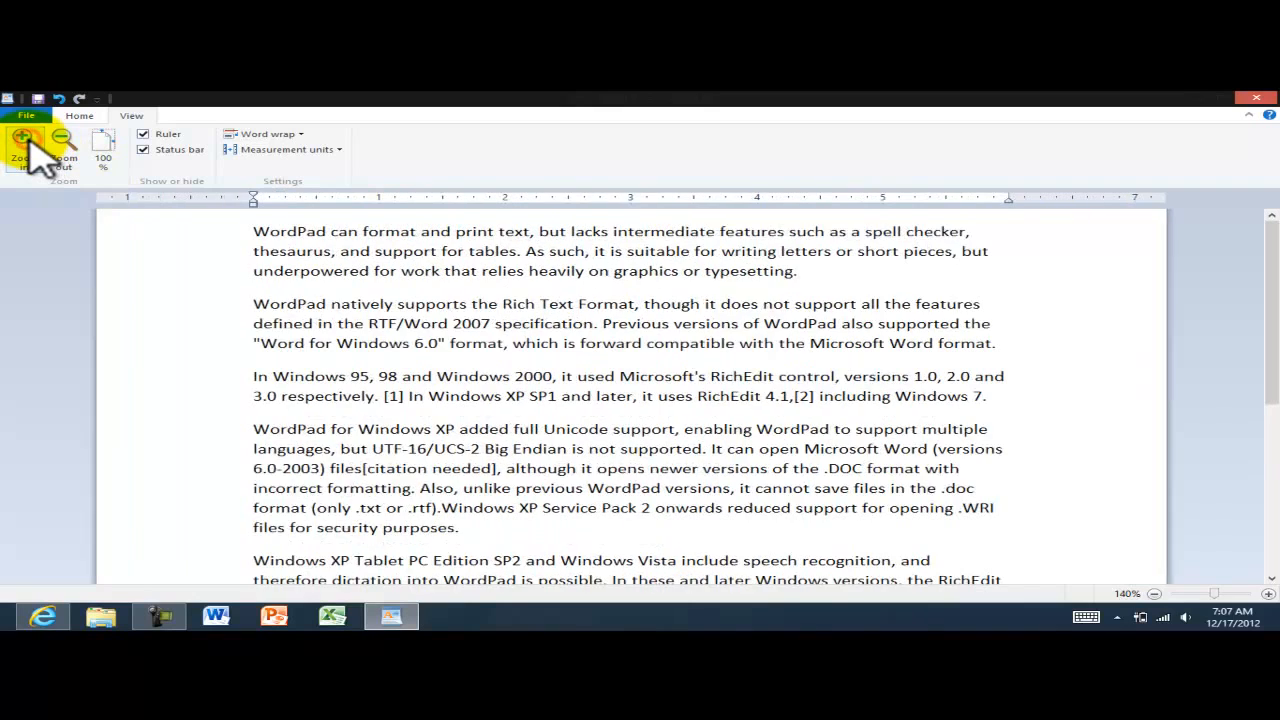
left_click(25, 140)
left_click(62, 140)
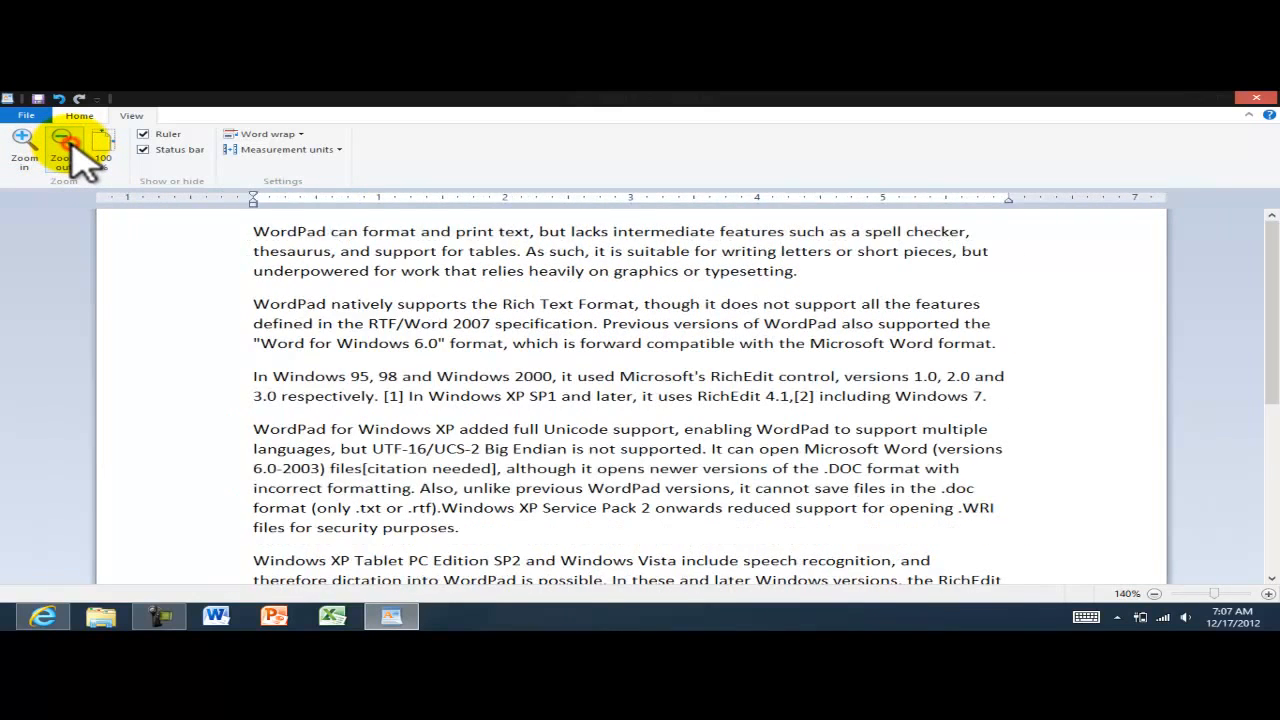
left_click(62, 140)
left_click(62, 140)
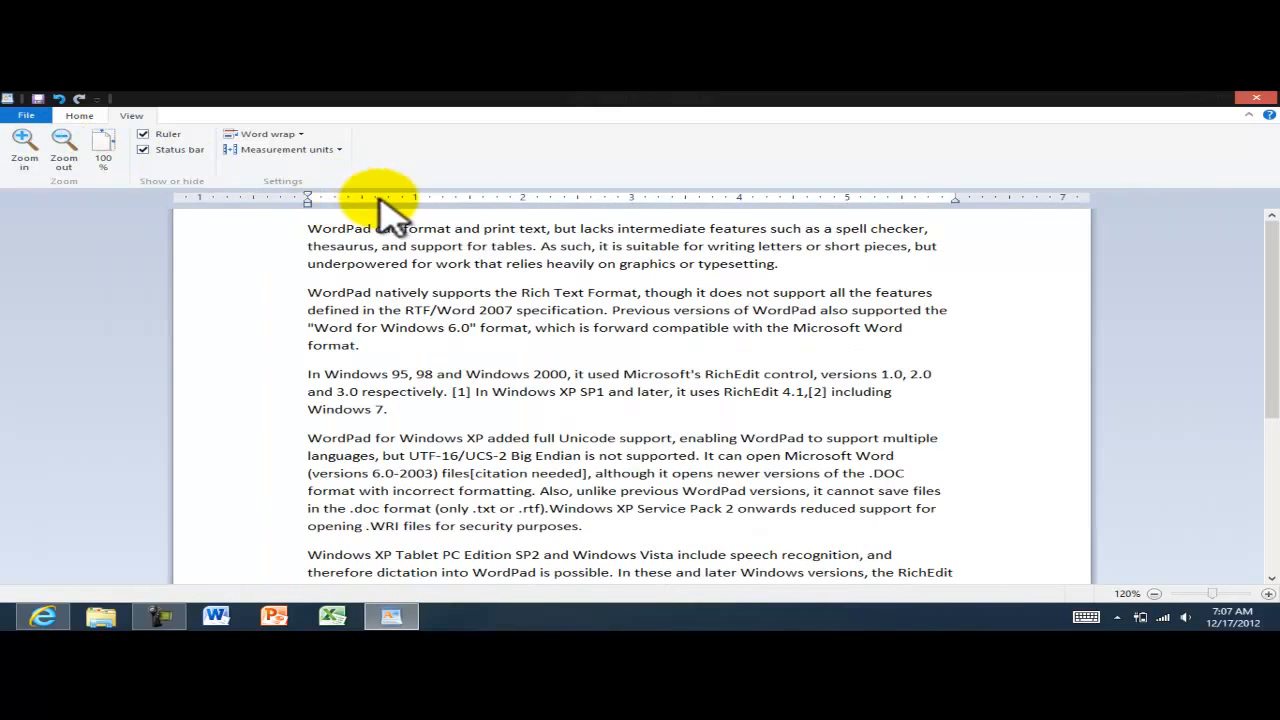
Hide the ruler and the status bar, and show both again
left_click(143, 134)
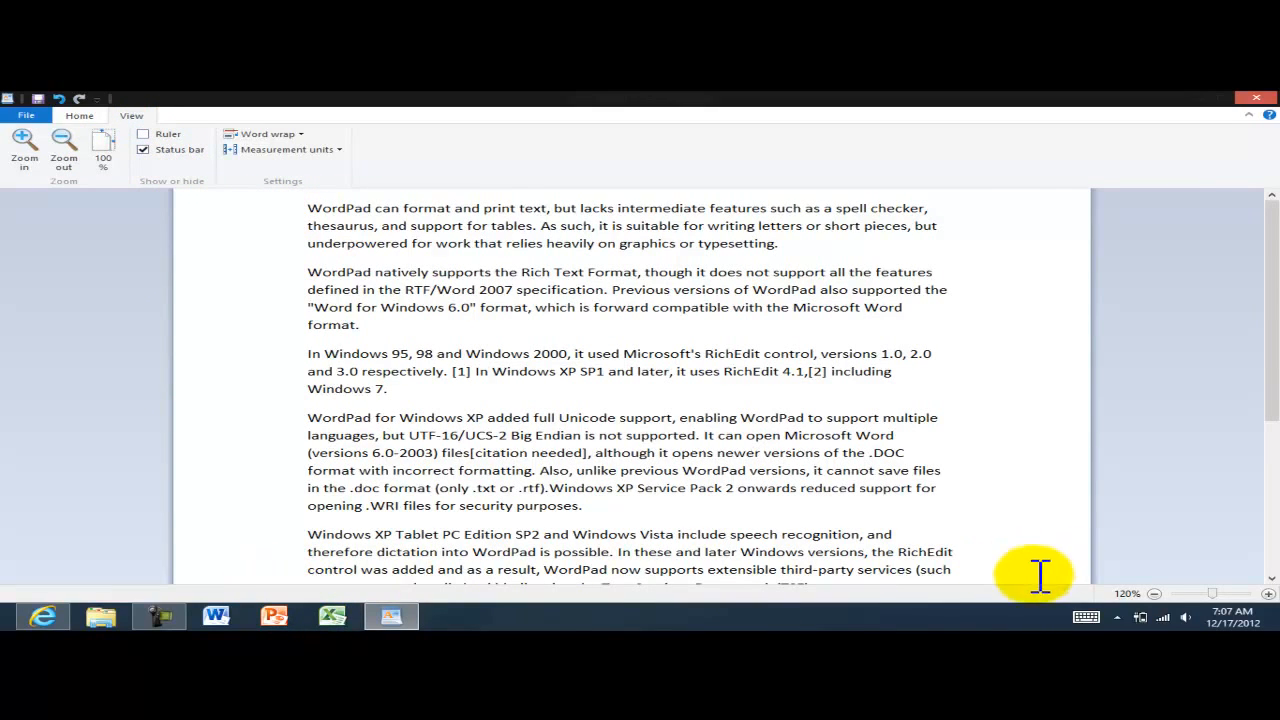
left_click(143, 149)
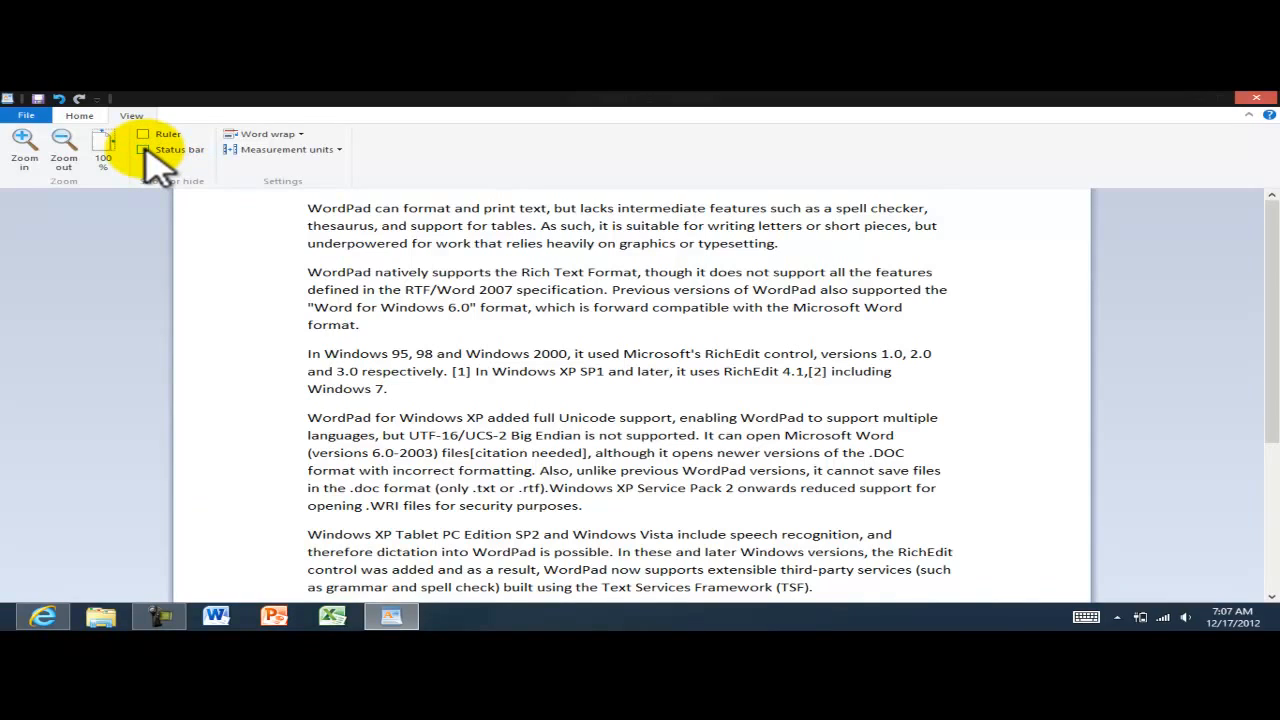
left_click(143, 149)
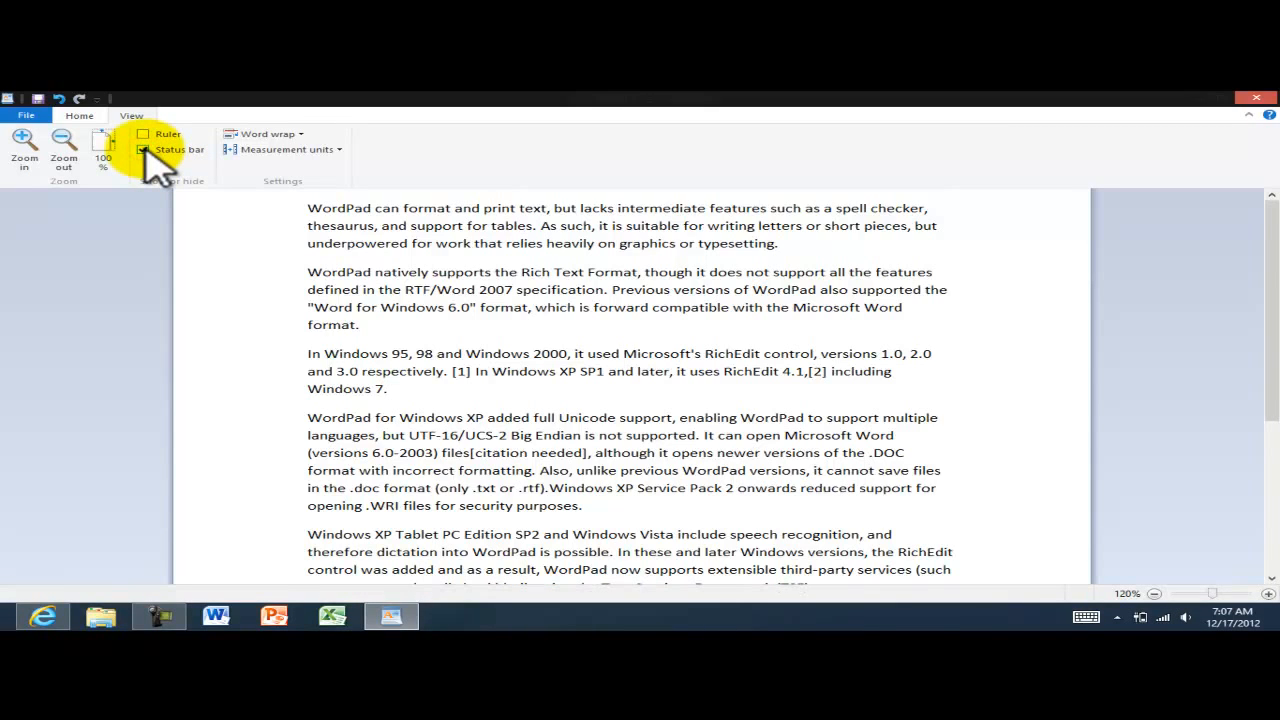
left_click(148, 135)
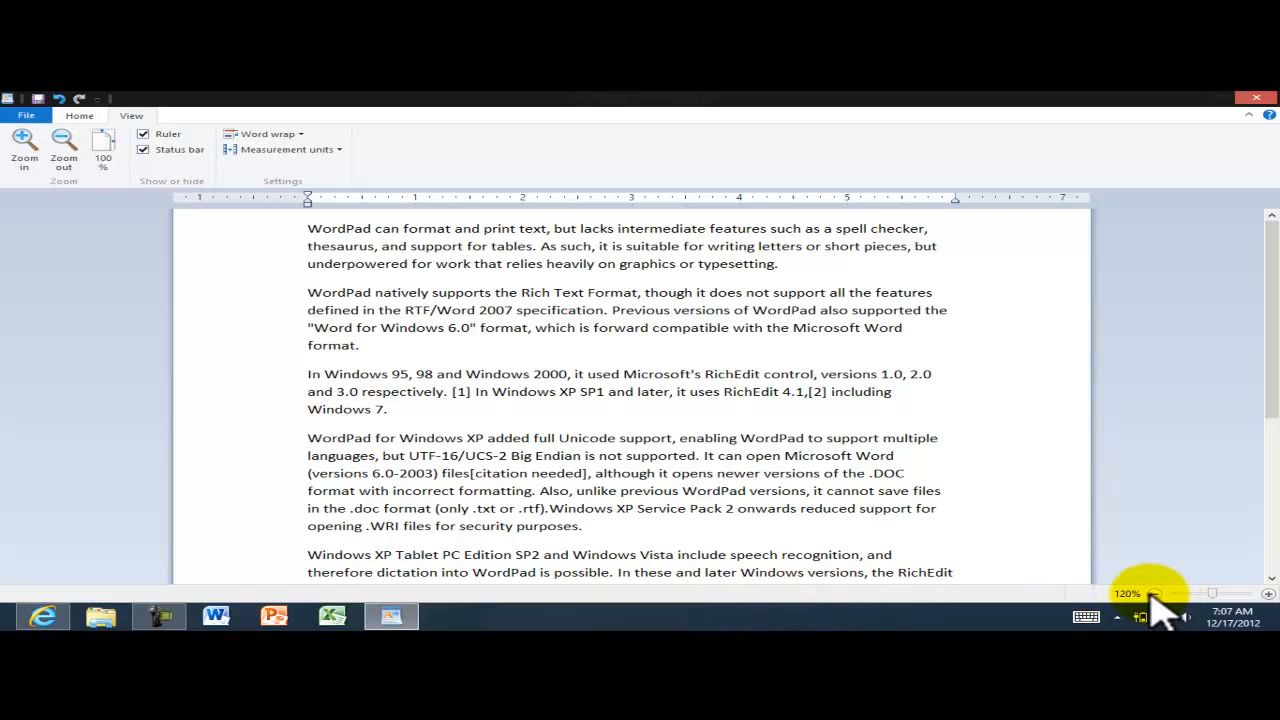
Zoom the document out to 100% and set its word wrap to Wrap to ruler
left_click(1153, 594)
left_click(1153, 594)
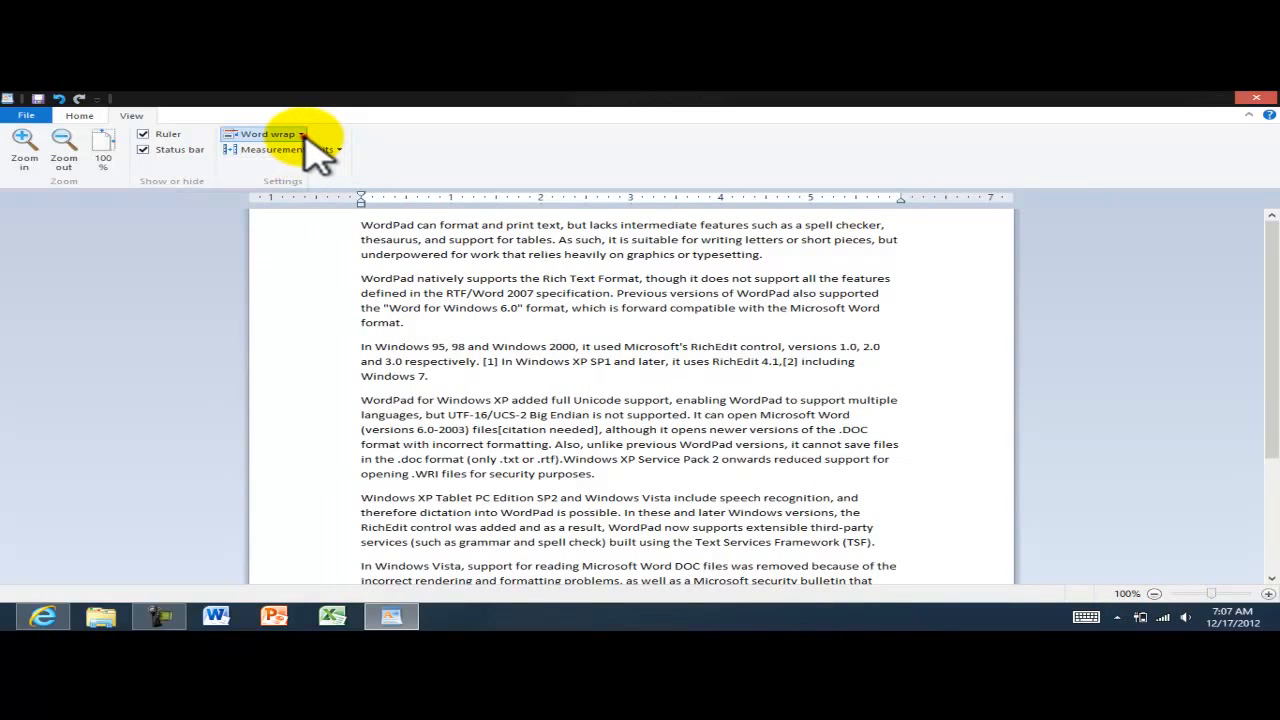
left_click(300, 135)
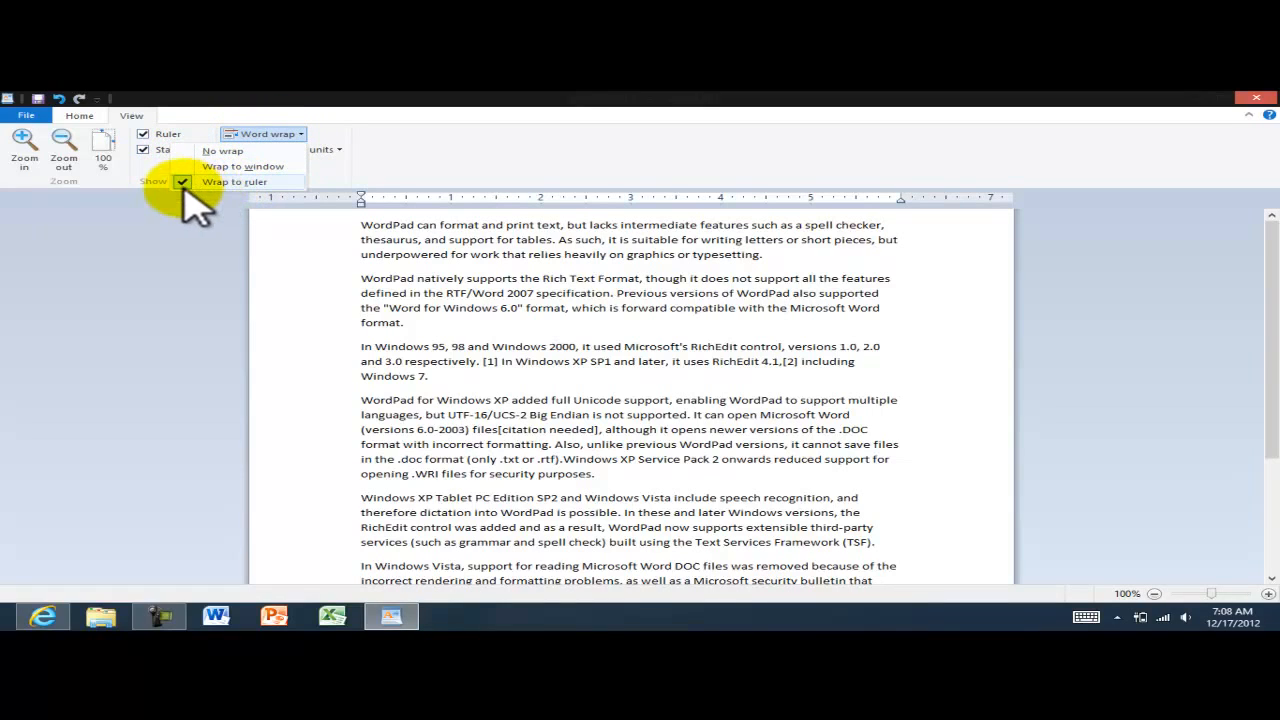
left_click(246, 183)
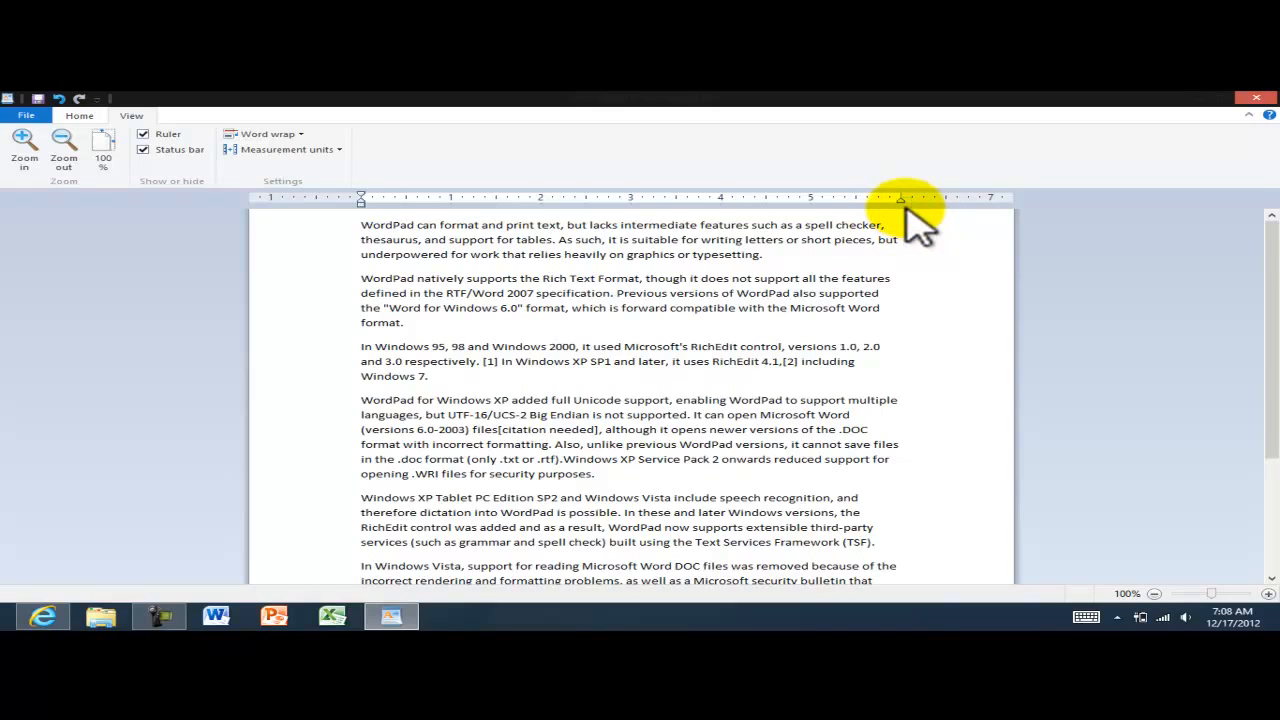
left_click(80, 116)
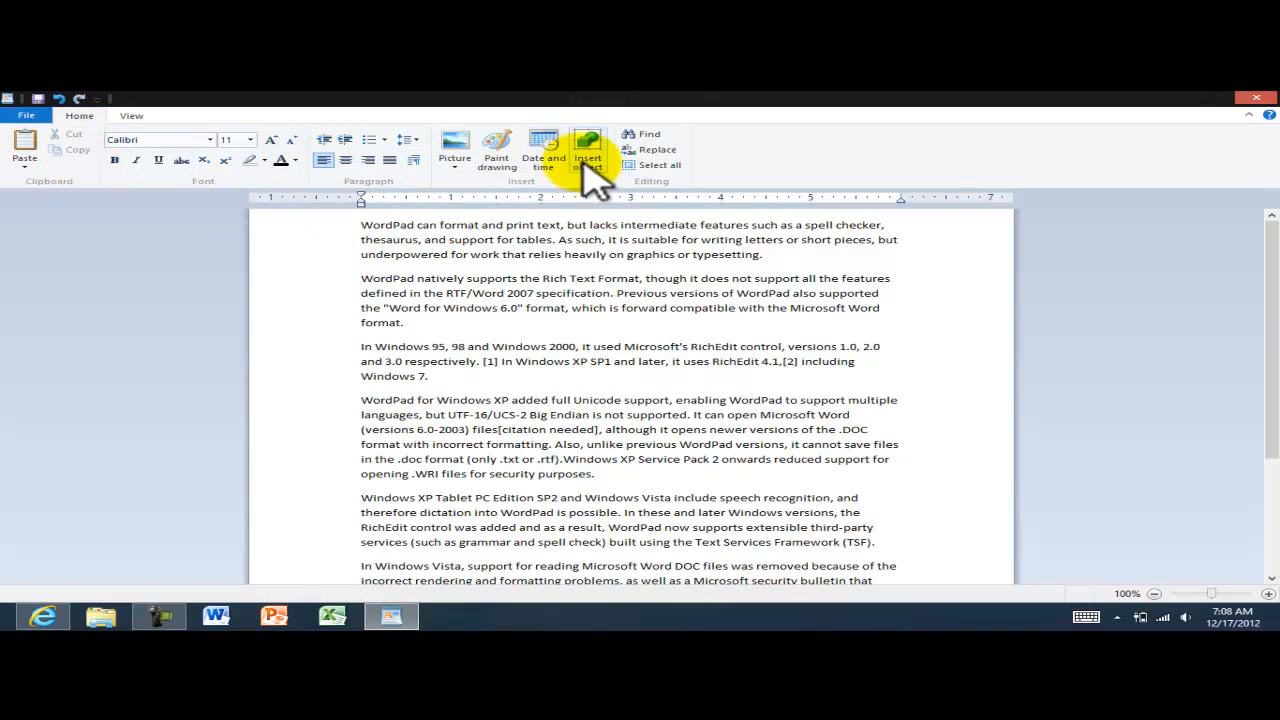
left_click(80, 116)
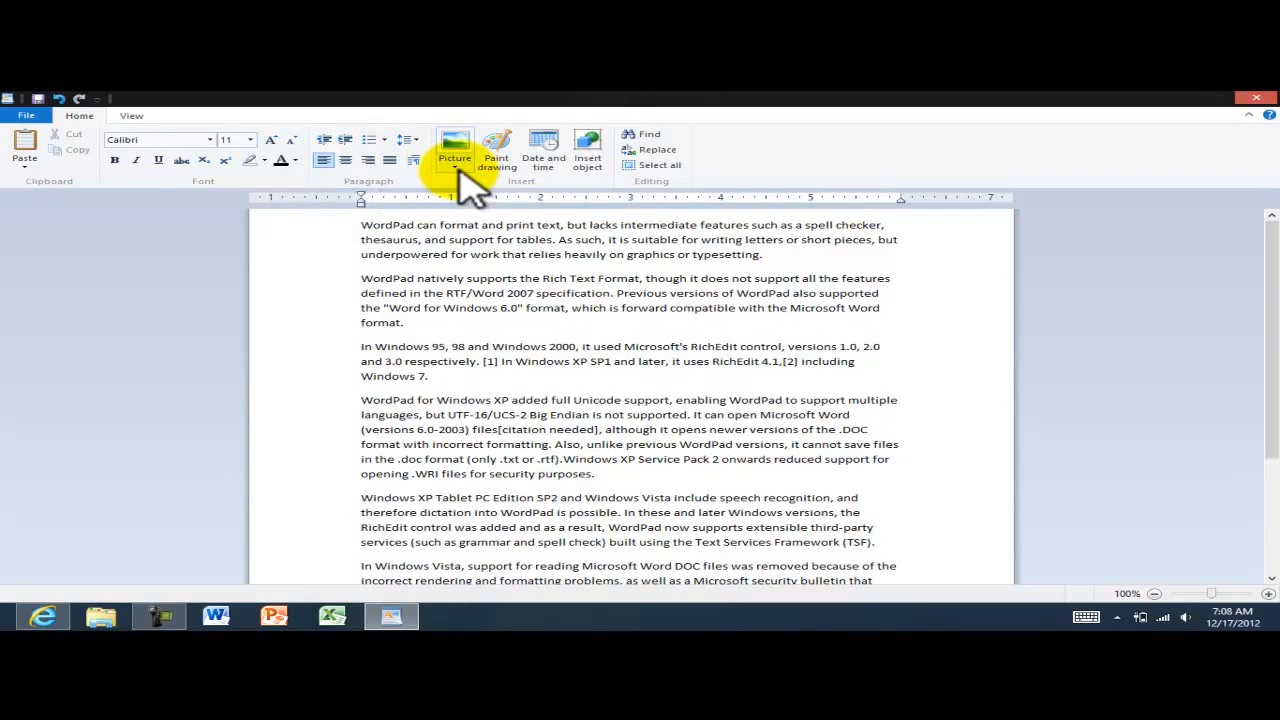
left_click(548, 150)
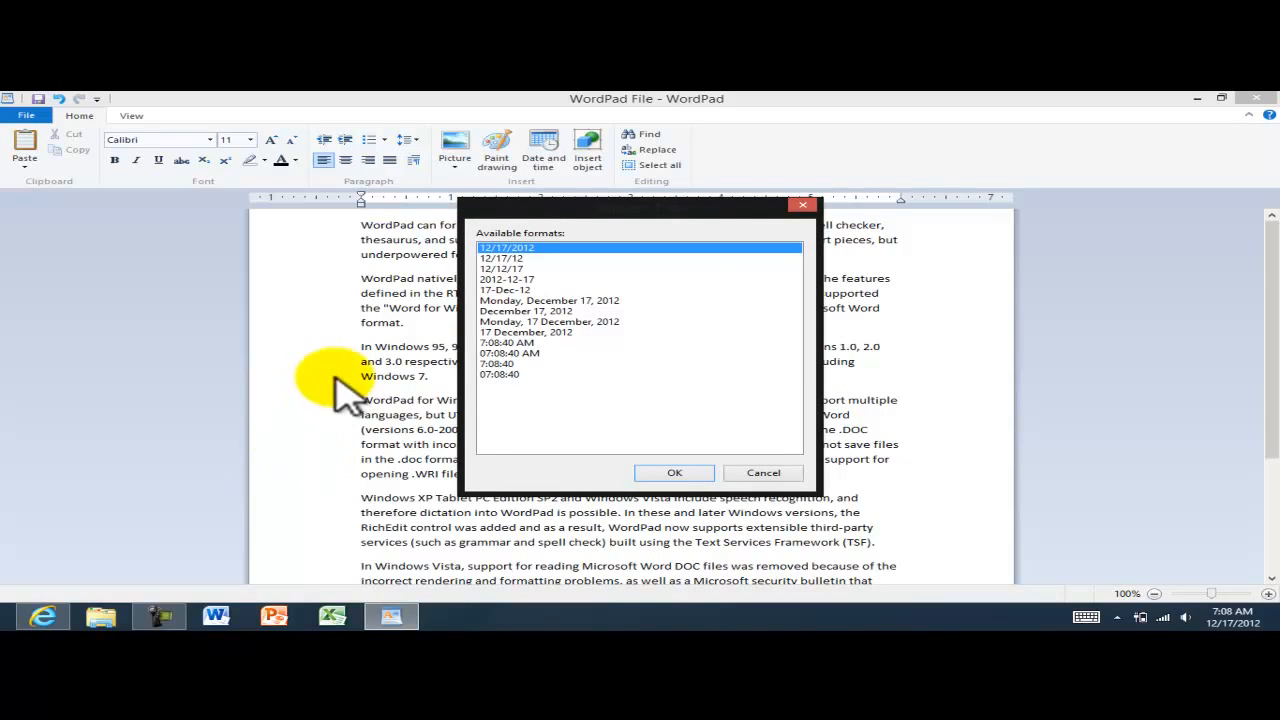
left_click(760, 472)
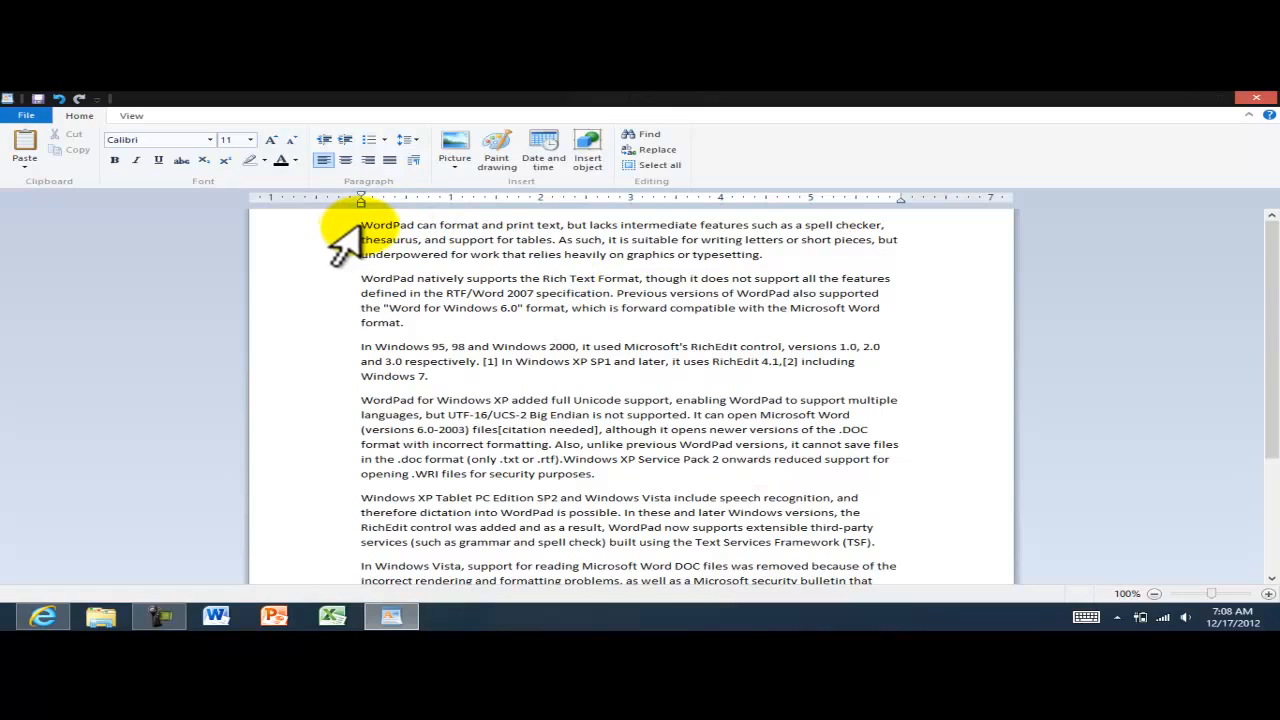
Insert the date as "Monday, December 17, 2012" at the start of the document, followed by two line breaks
left_click(363, 226)
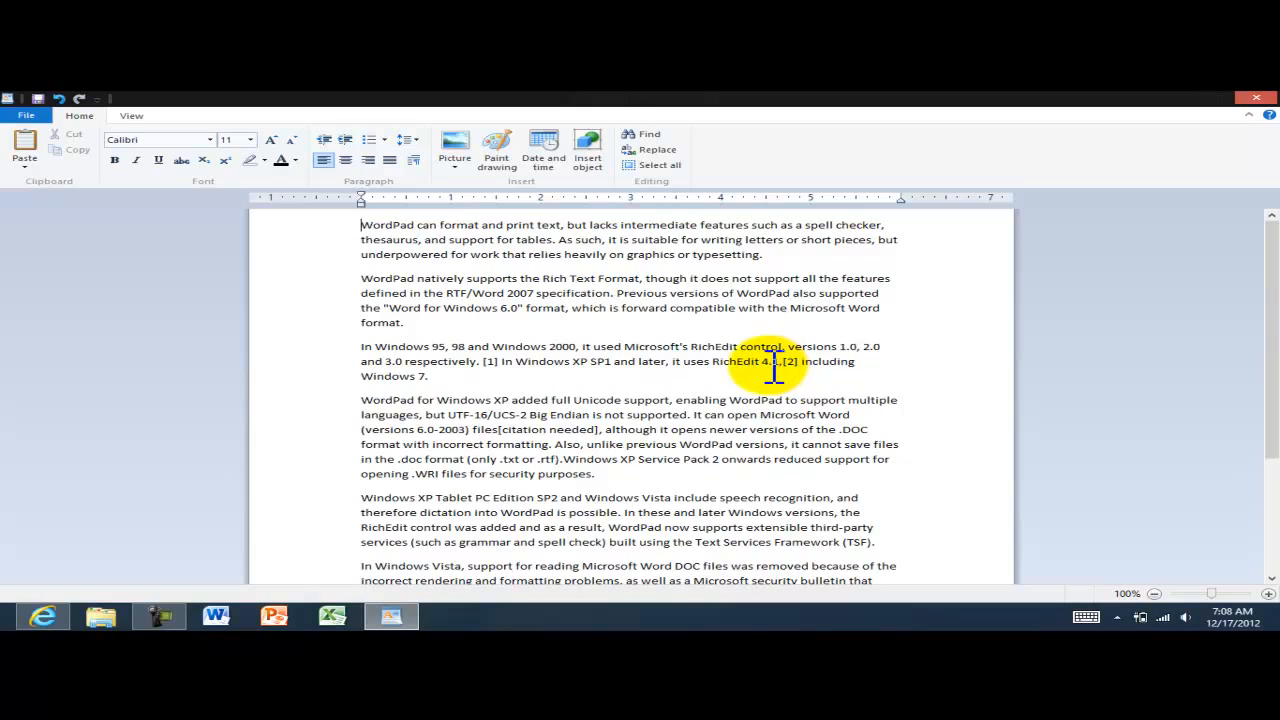
left_click(540, 148)
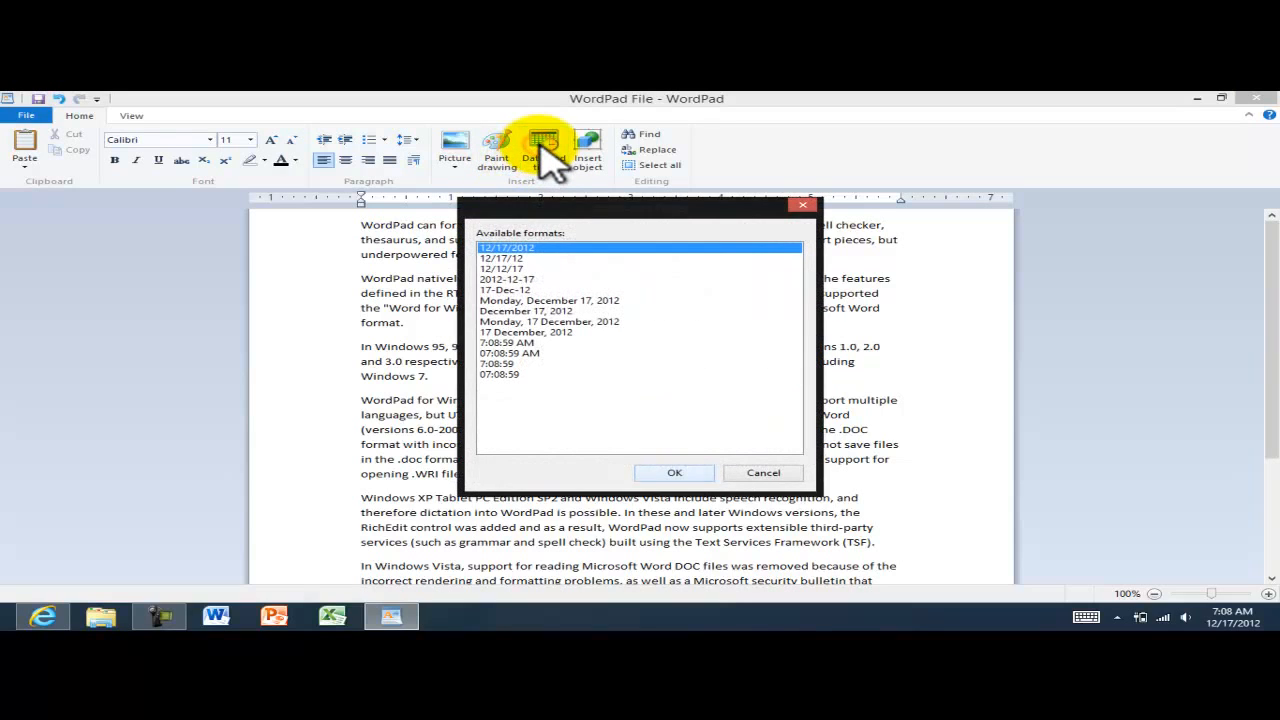
left_click(586, 301)
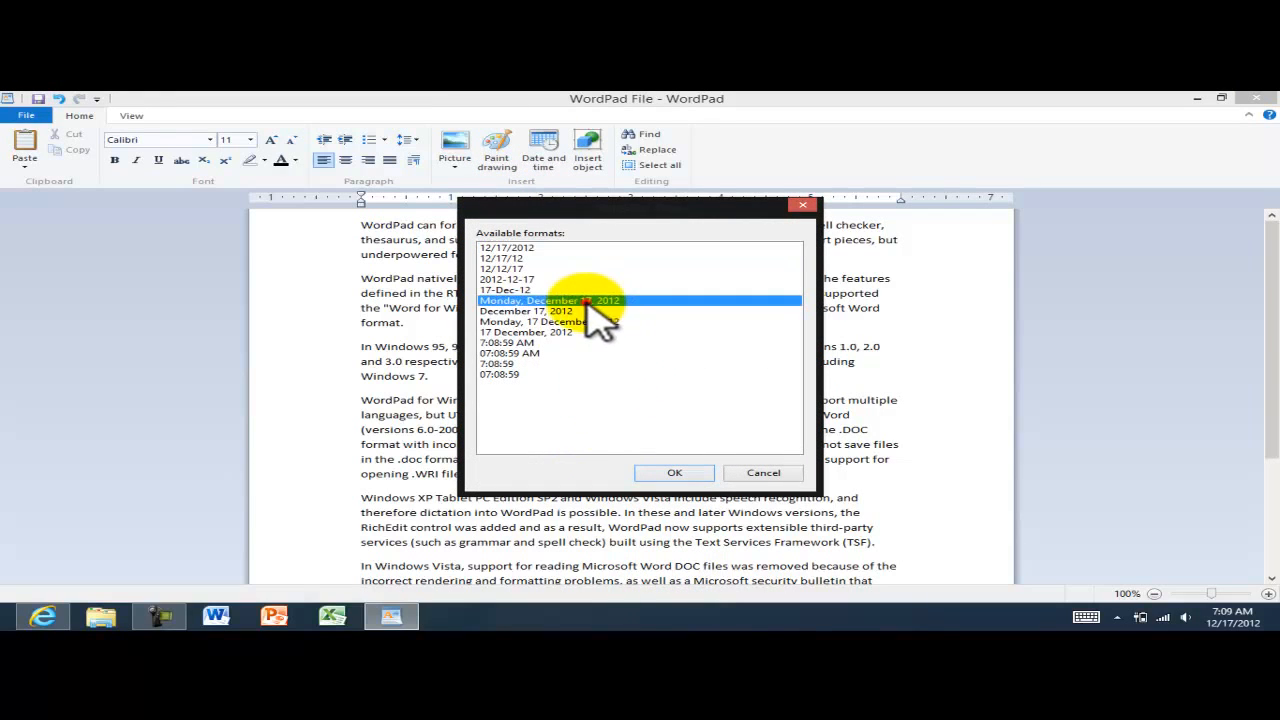
left_click(688, 472)
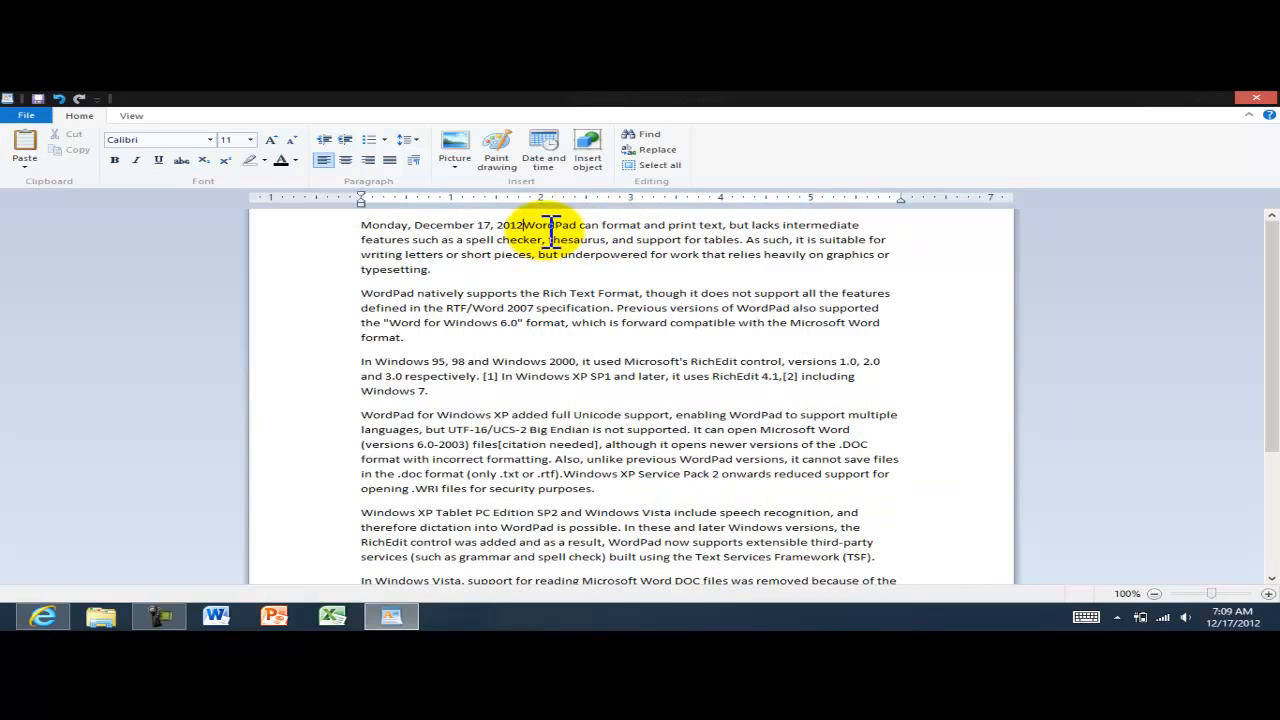
key("Return")
key("Return")
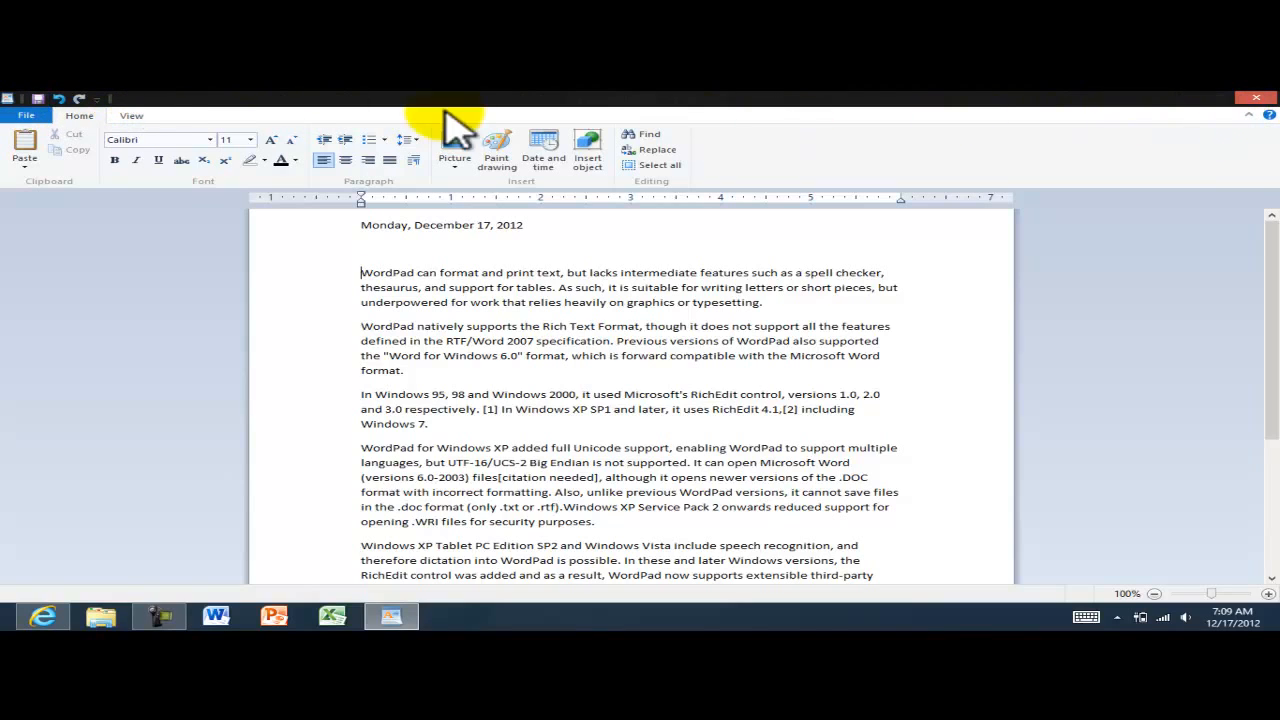
Exit WordPad and close the browser window with the Wikipedia article to return to the desktop
left_click(24, 116)
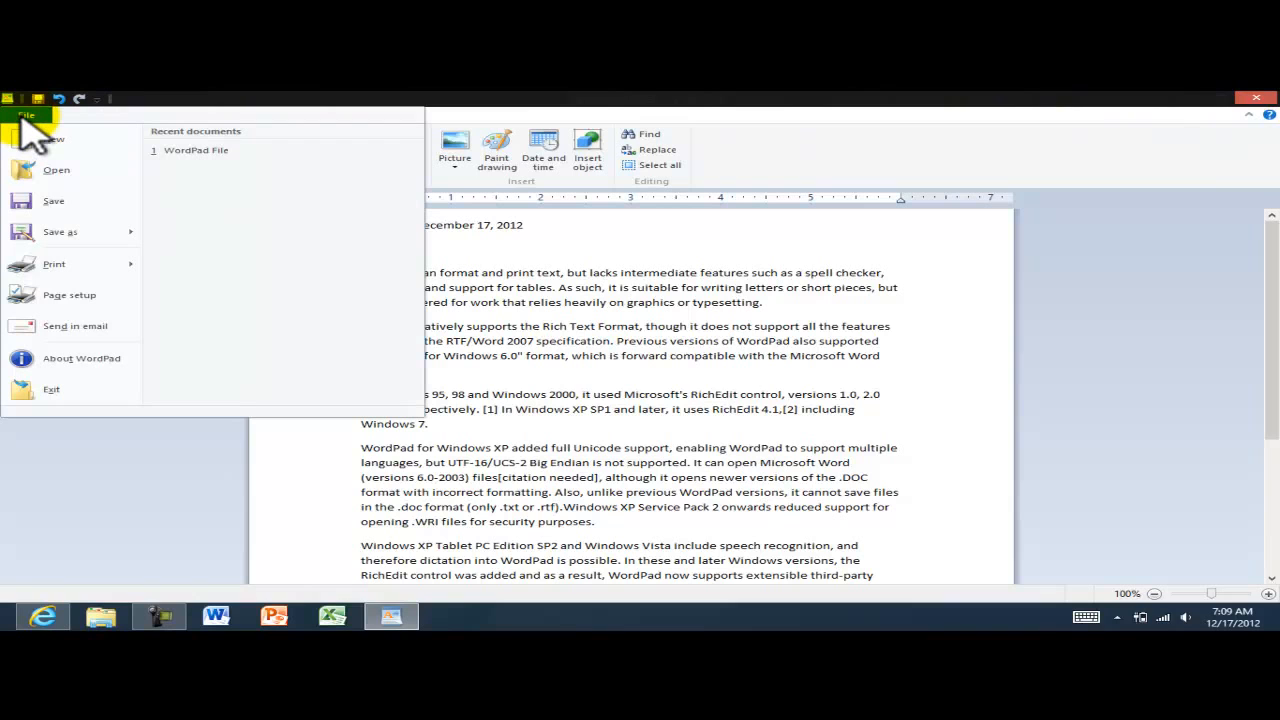
left_click(52, 390)
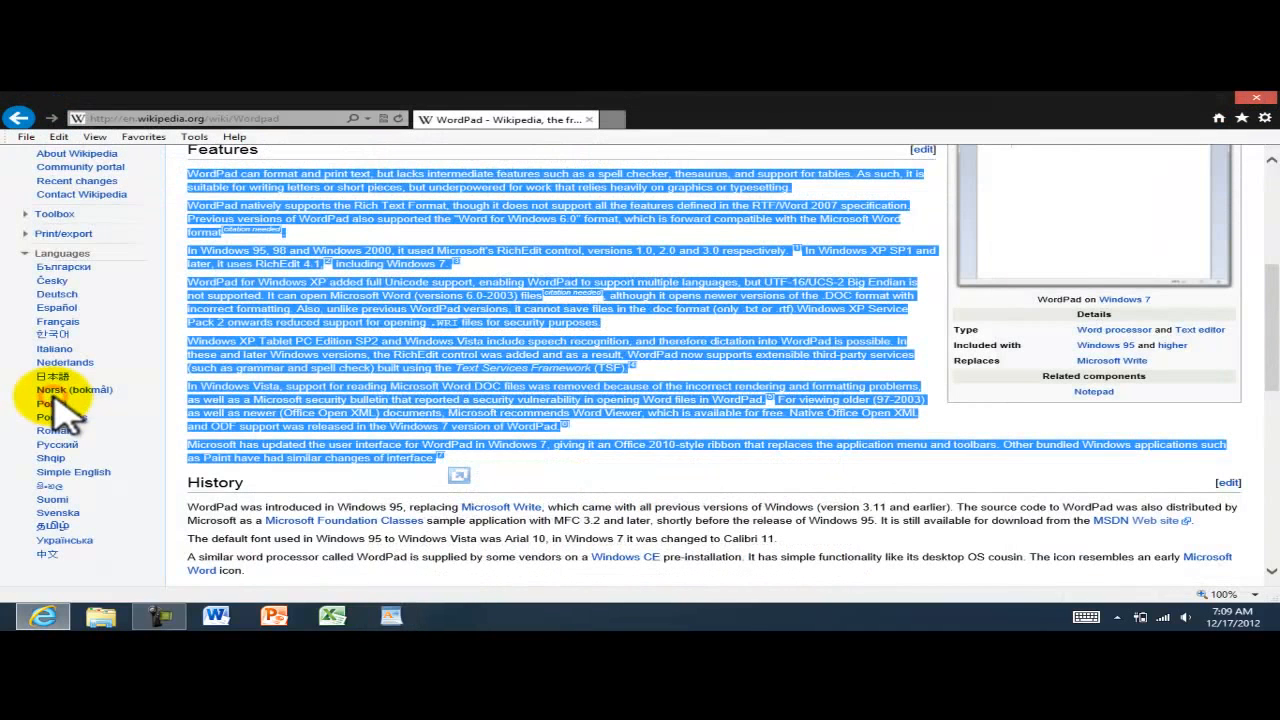
left_click(1262, 110)
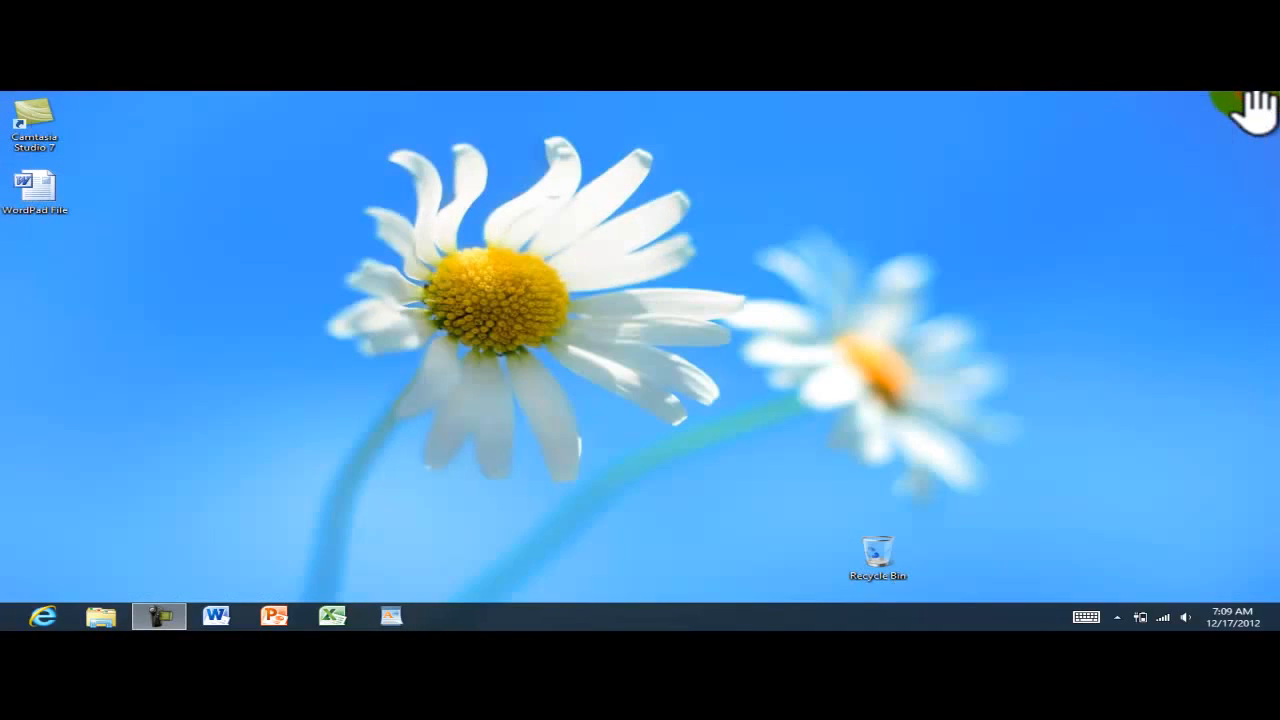
Open "WordPad File" from the desktop in its default program, Microsoft Word, and close it again
left_click(306, 165)
left_click(30, 192)
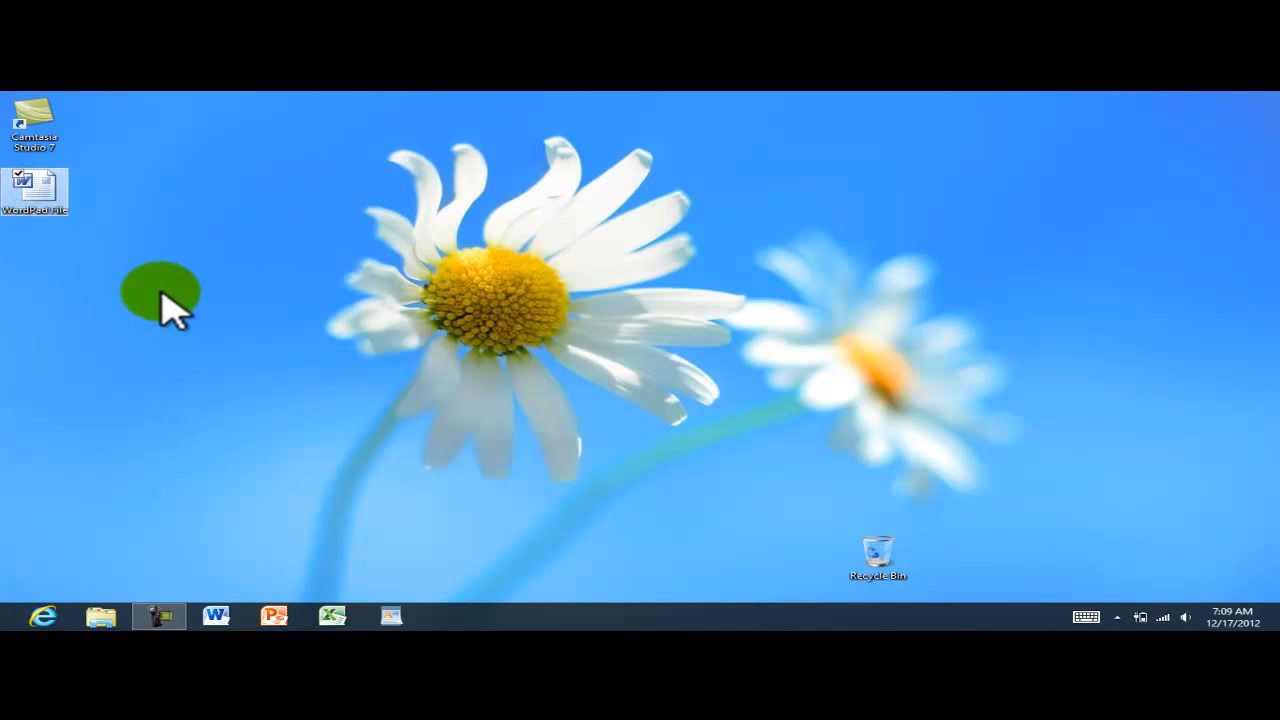
left_click(214, 206)
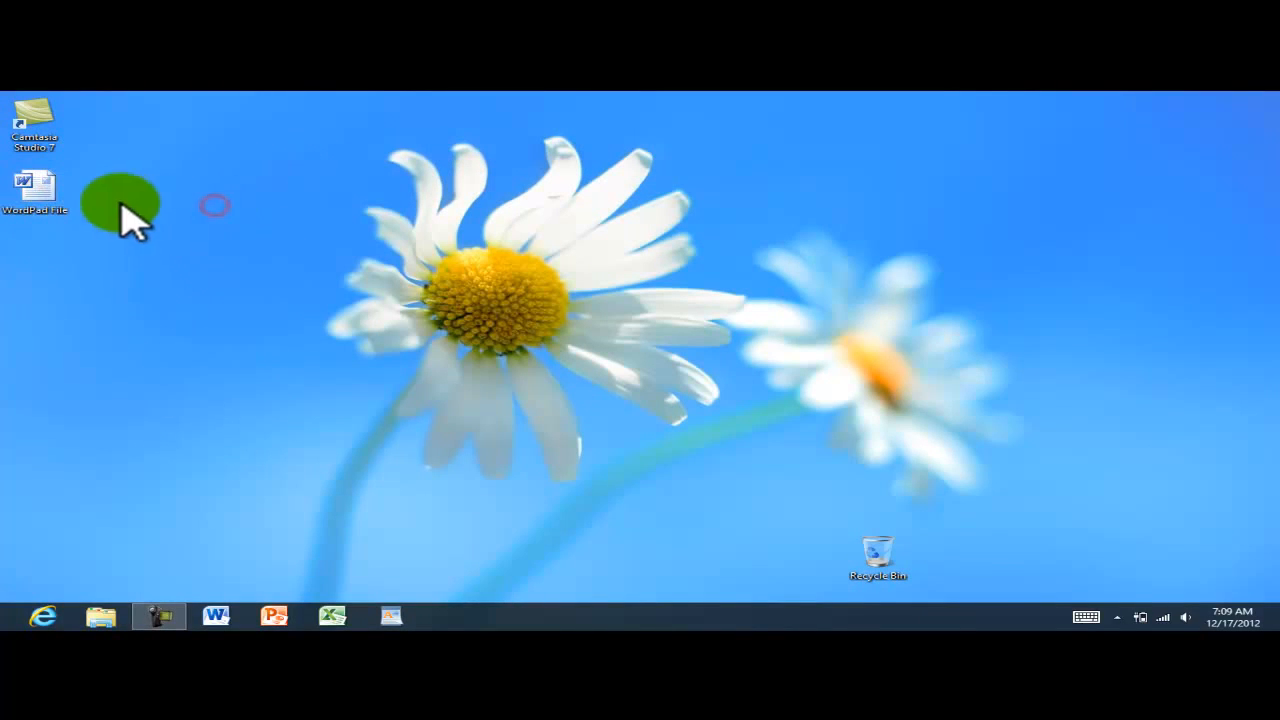
left_click(25, 187)
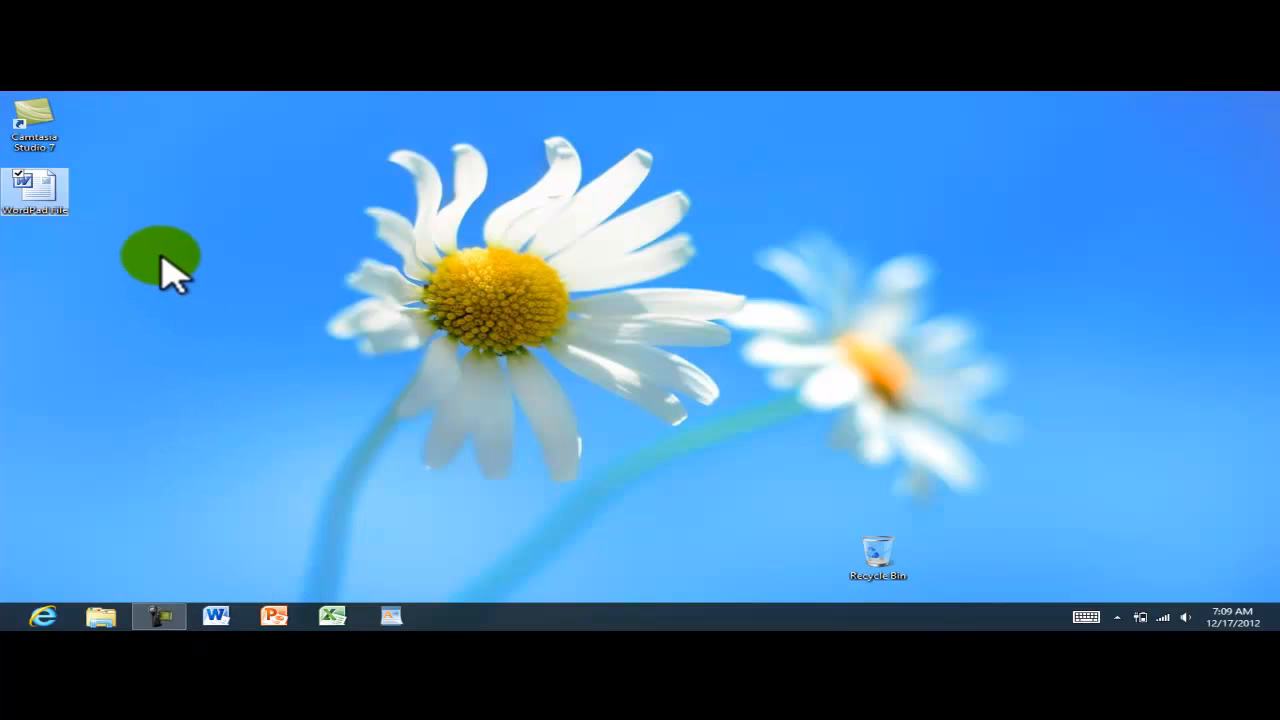
left_click(38, 192)
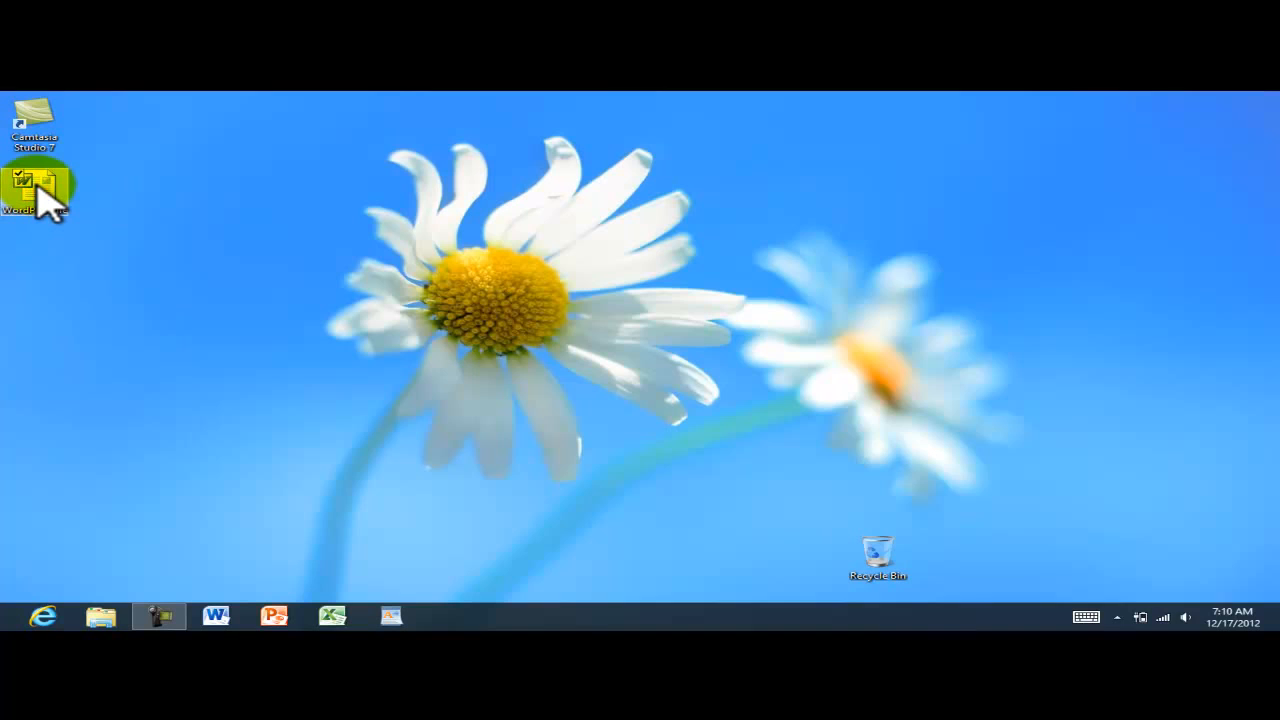
double_click(38, 192)
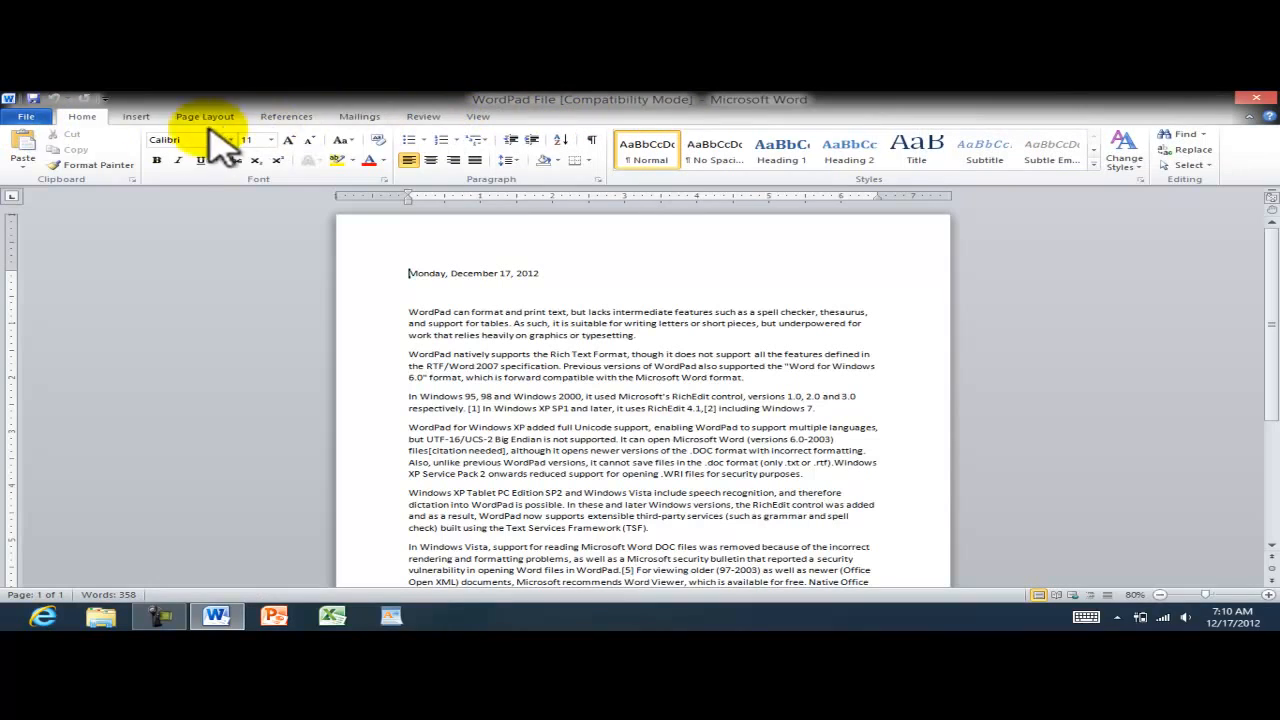
left_click(28, 117)
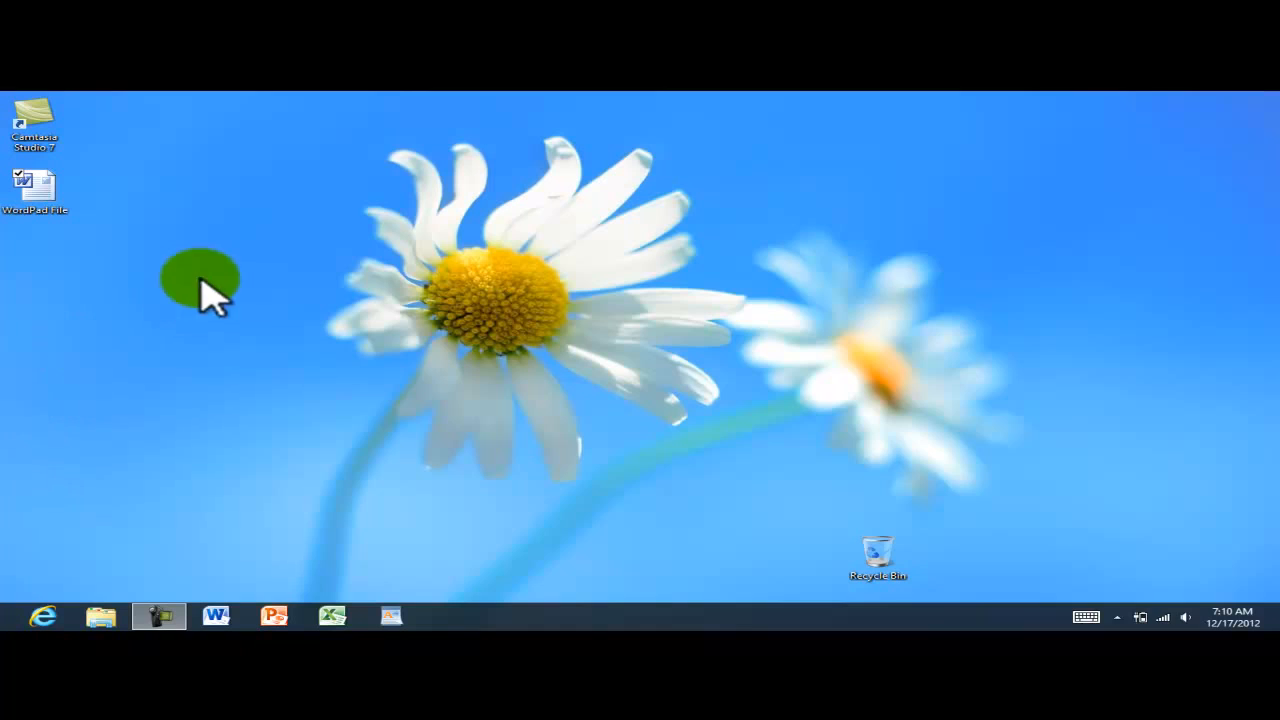
left_click(94, 243)
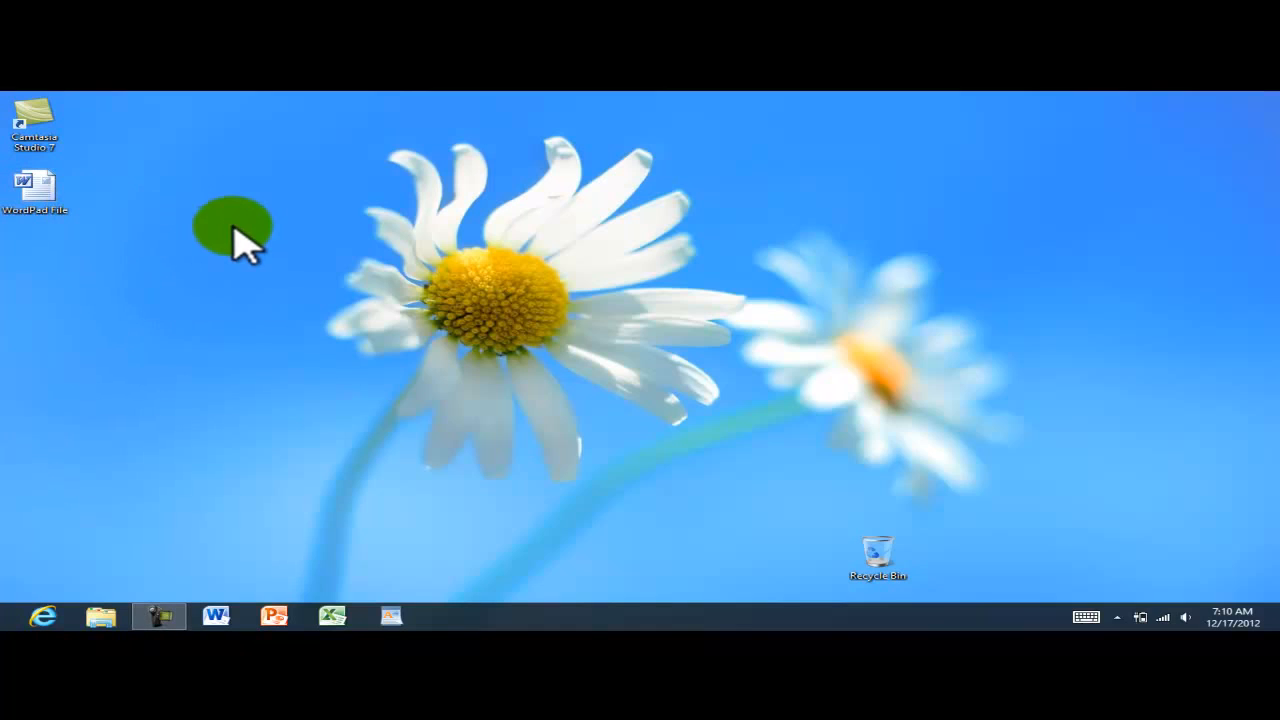
Open "WordPad File" from the desktop with WordPad instead of the default program, and exit WordPad again
right_click(45, 193)
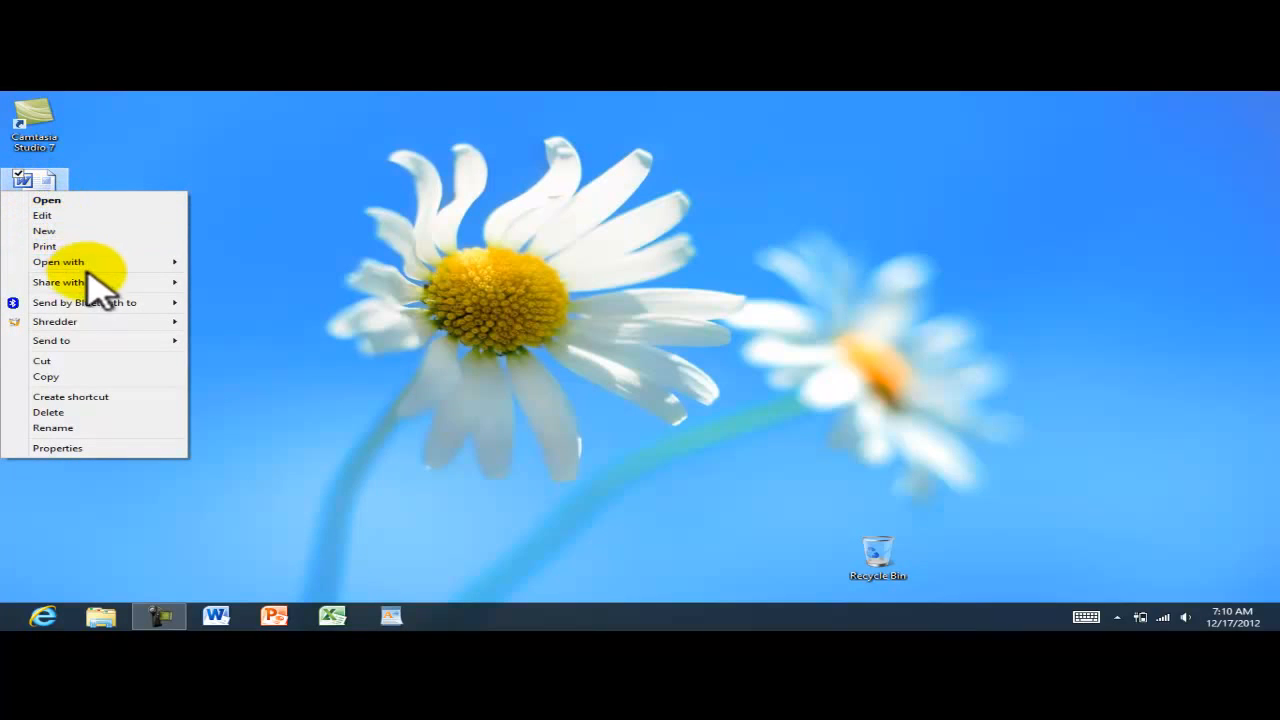
mouse_move(63, 263)
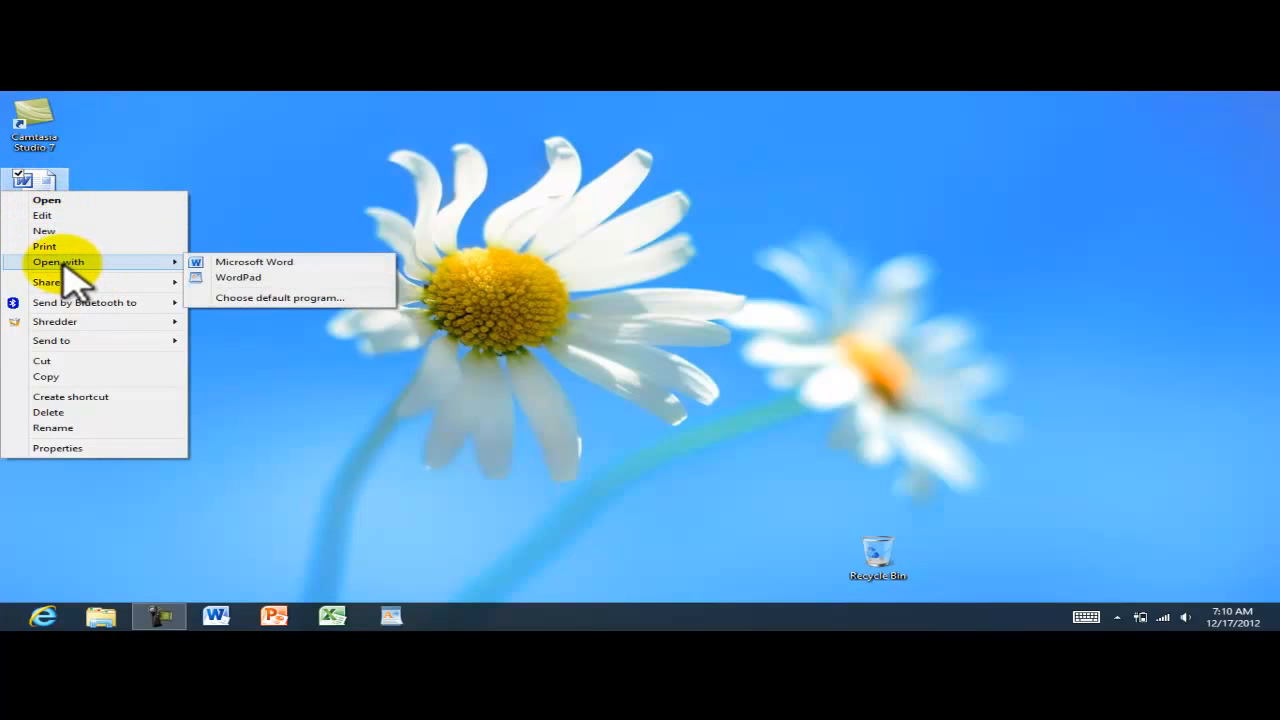
left_click(268, 278)
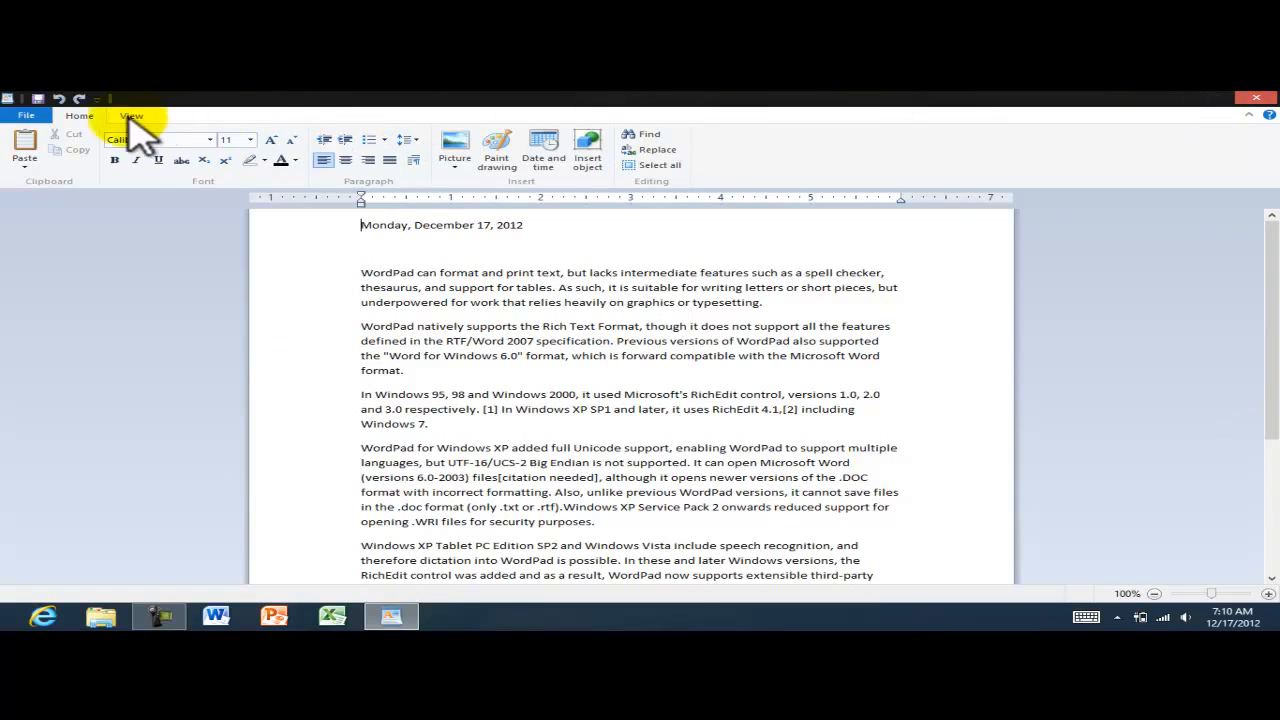
left_click(26, 115)
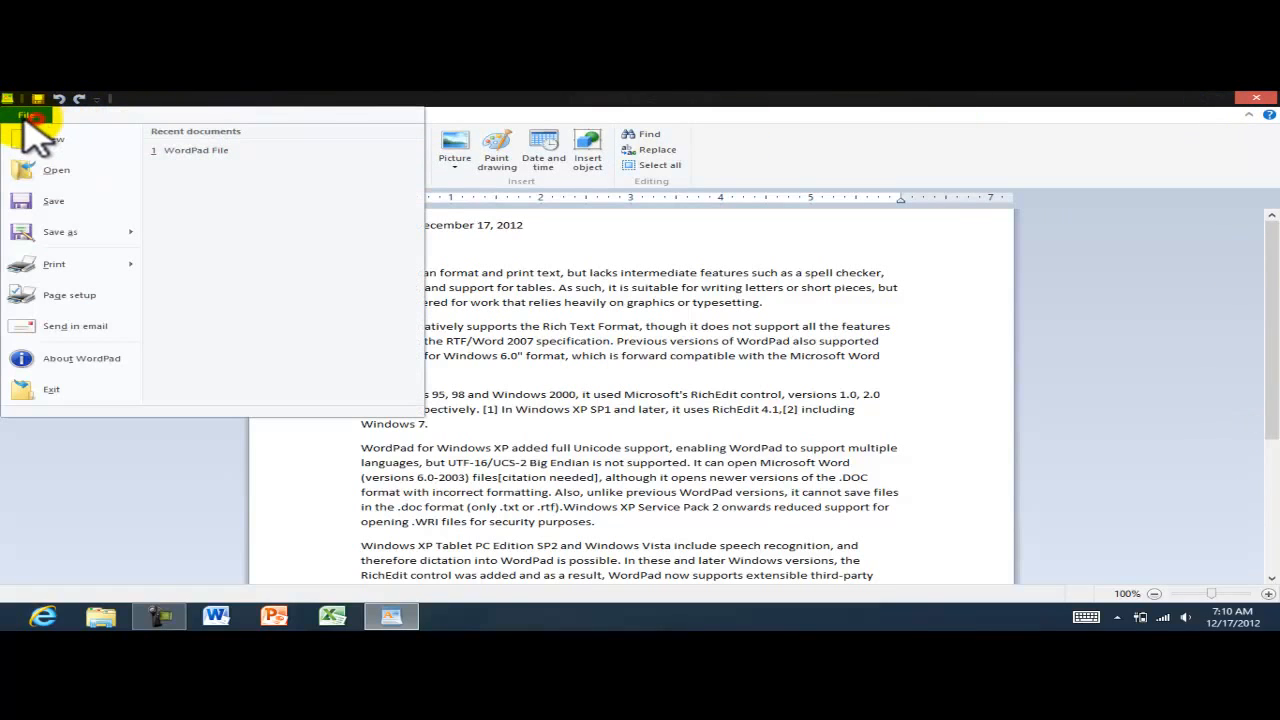
left_click(50, 390)
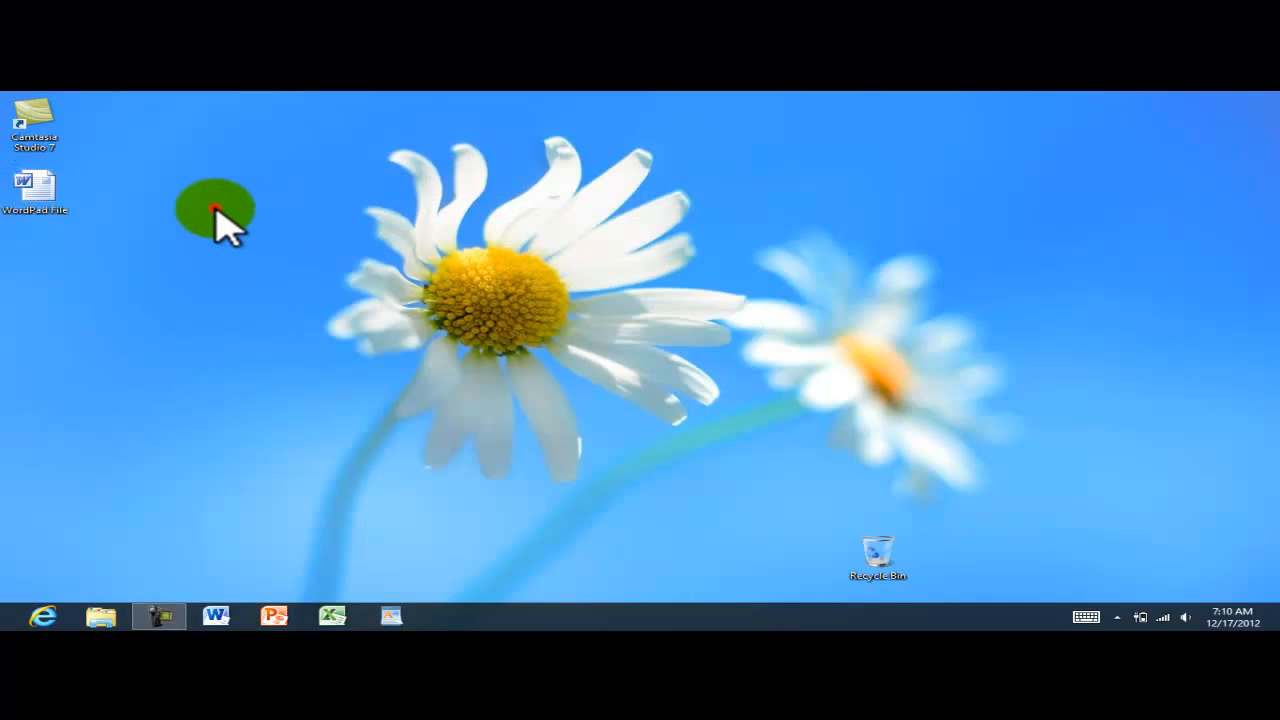